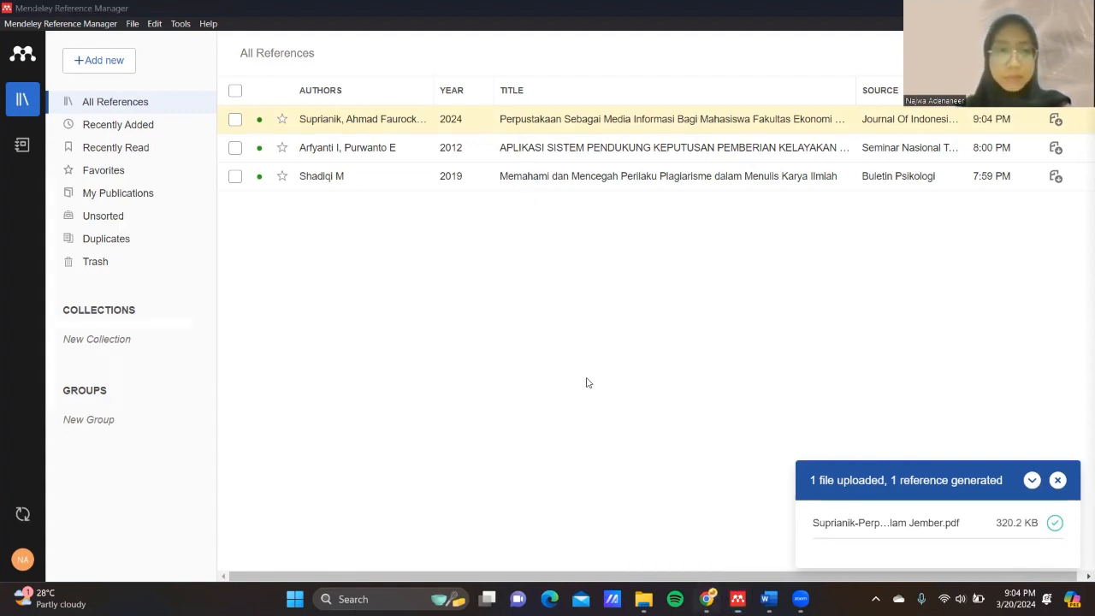
Step: Switch to Chrome and open the kompas.com news site in a new tab
key("alt+Tab")
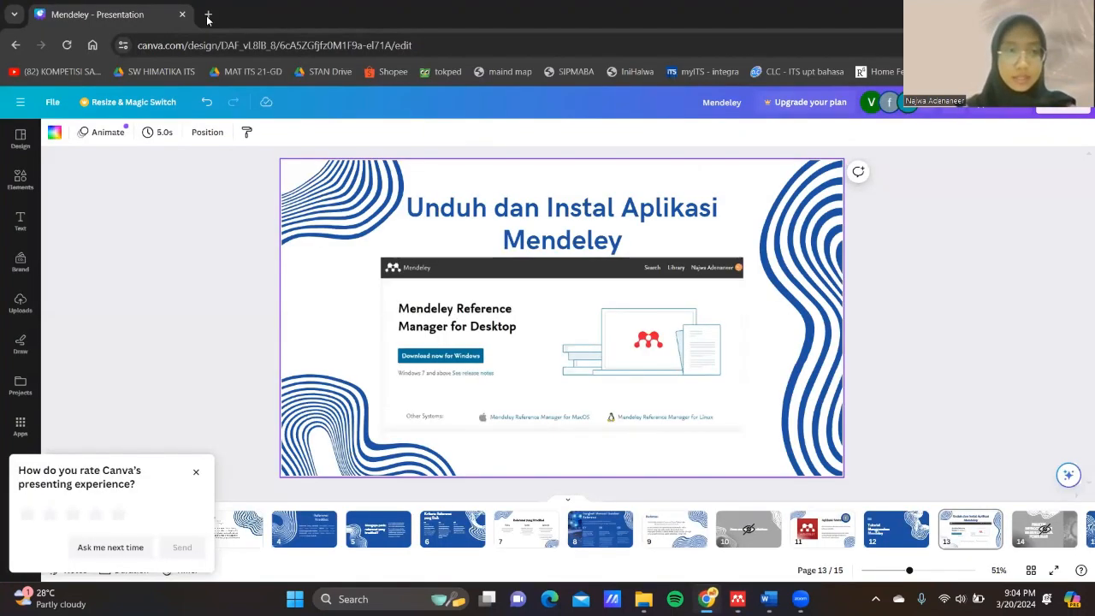
left_click(207, 21)
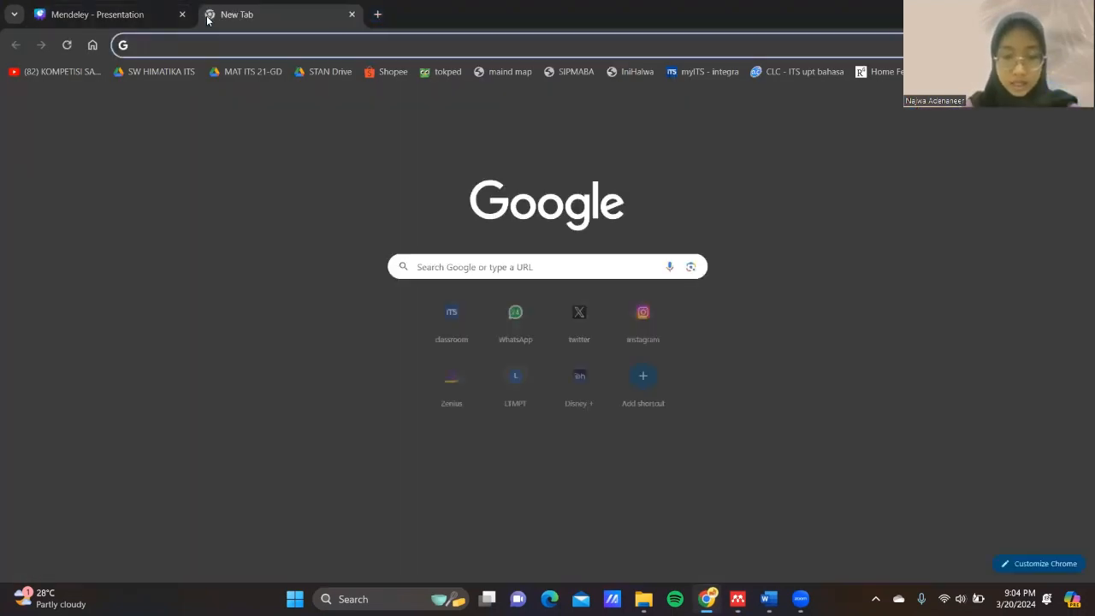
type("kompas")
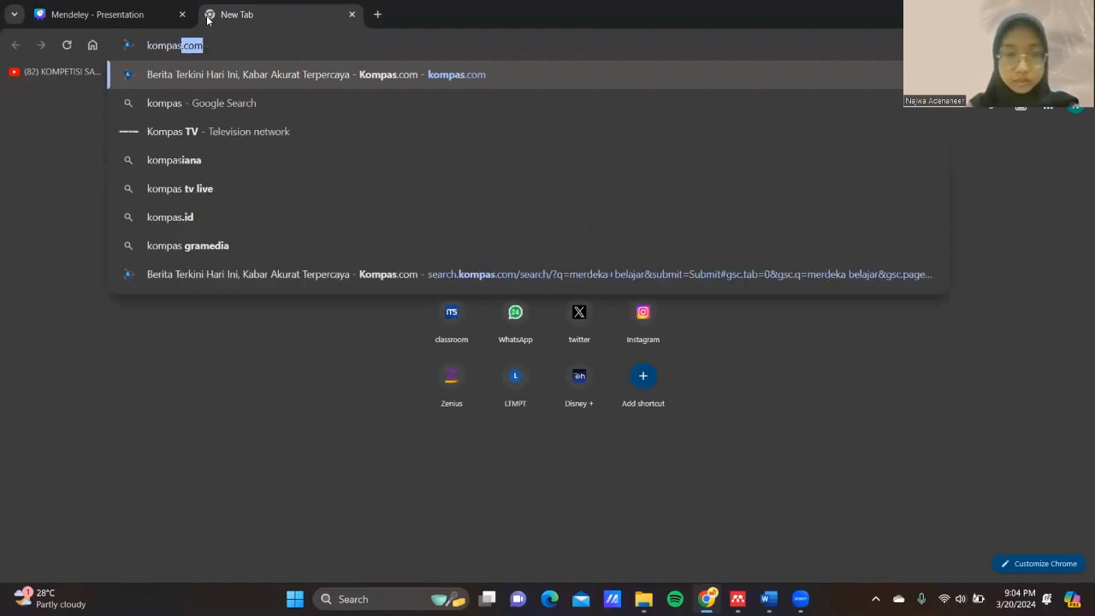
key("Return")
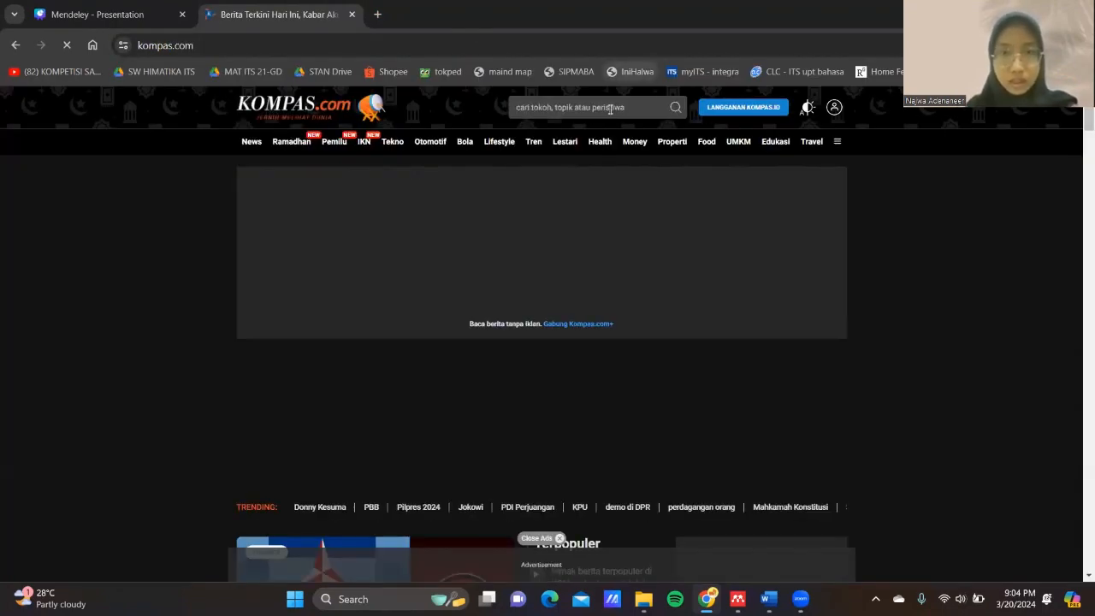
Step: Search the Kompas site for "merdeka belajar"
left_click(610, 107)
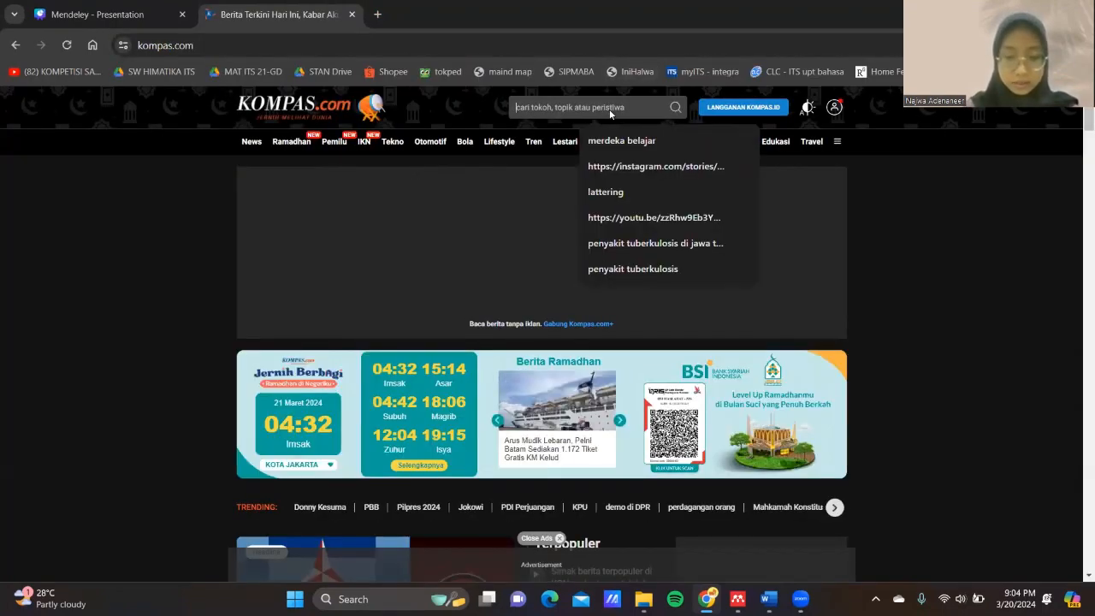
type("merdeka b")
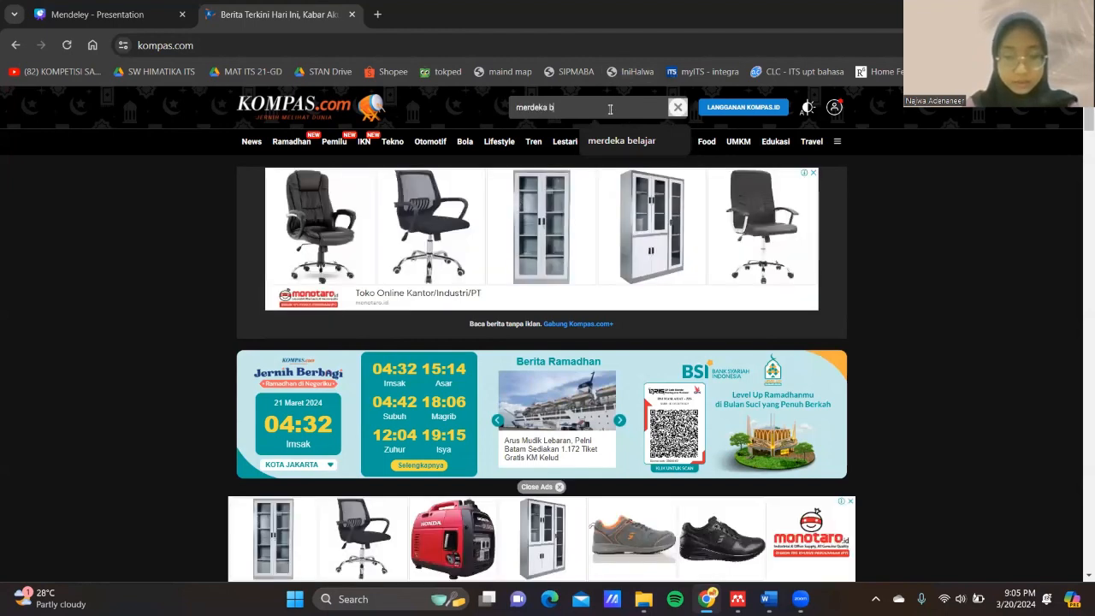
type("elajar")
key("Return")
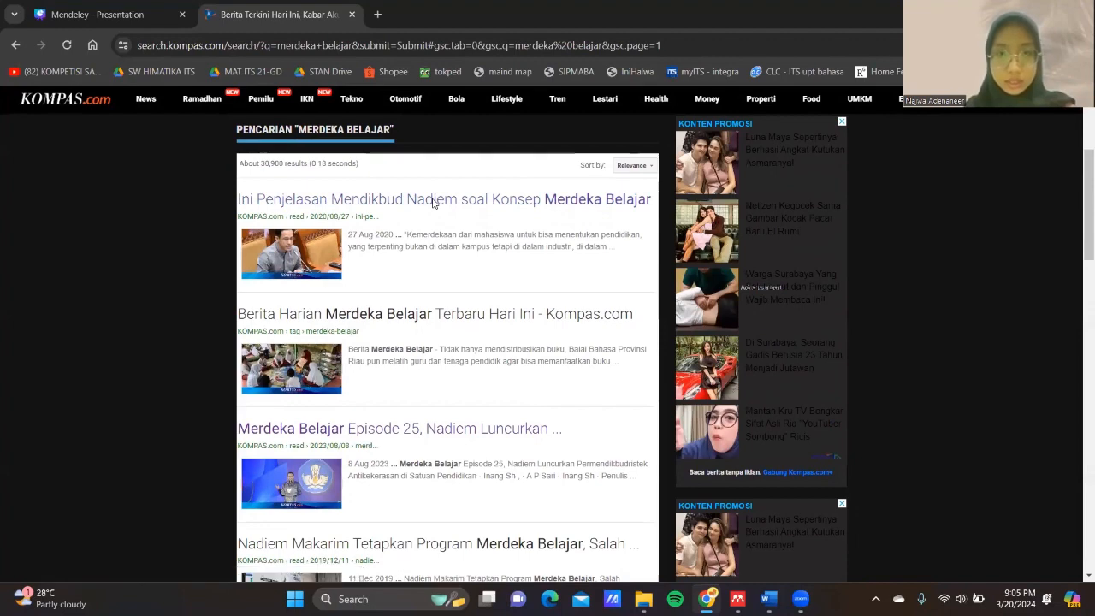
Step: Open the article "Ini Penjelasan Mendikbud Nadiem soal Konsep Merdeka Belajar" from the search results and look through its text
left_click(583, 293)
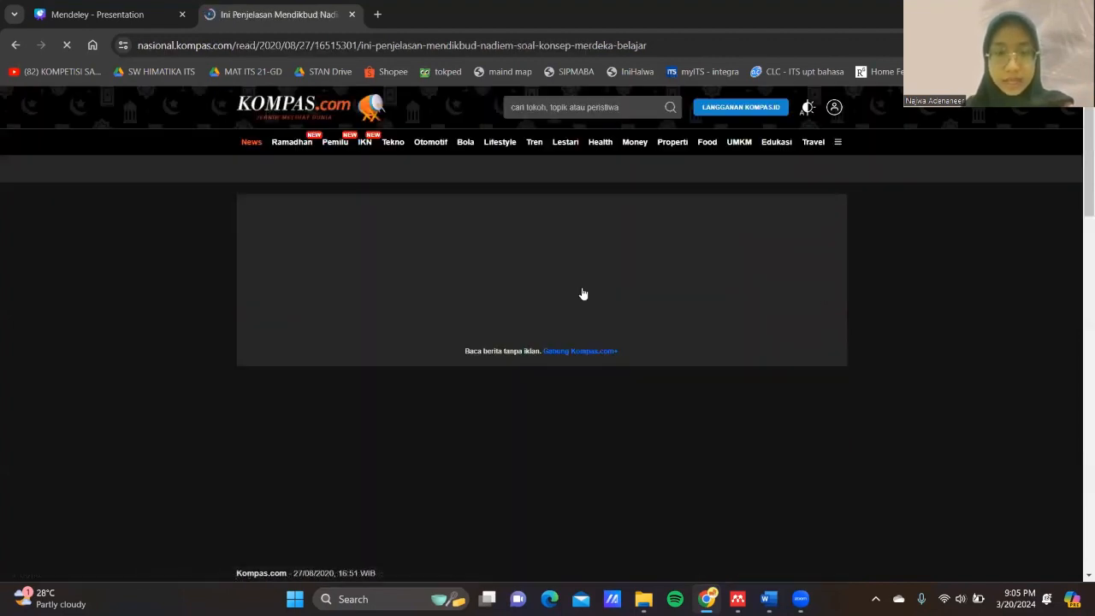
scroll(471, 385, "down", 4)
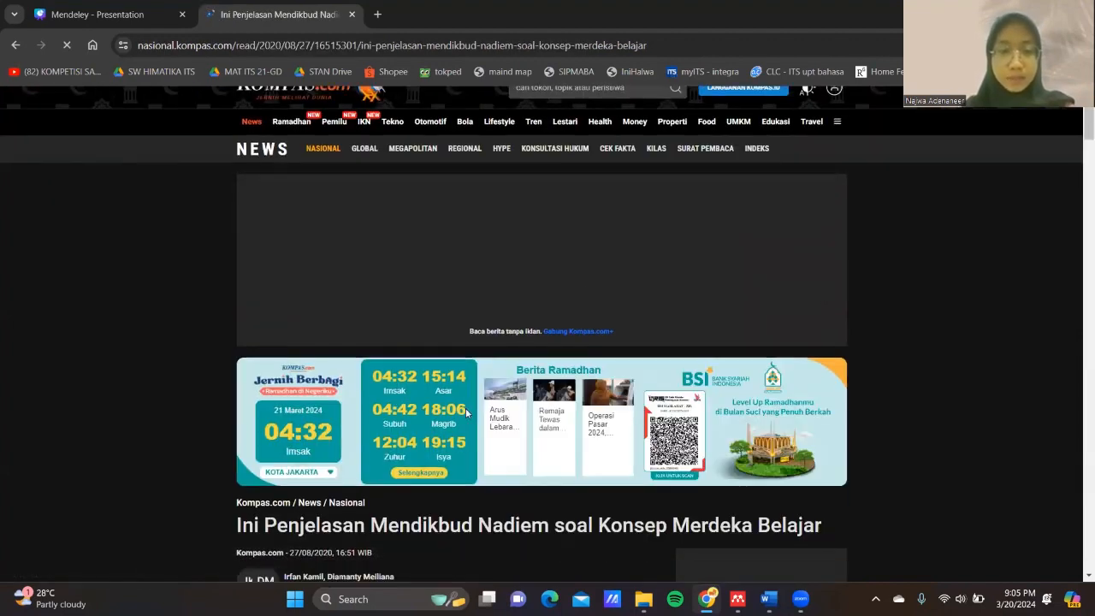
scroll(486, 339, "down", 4)
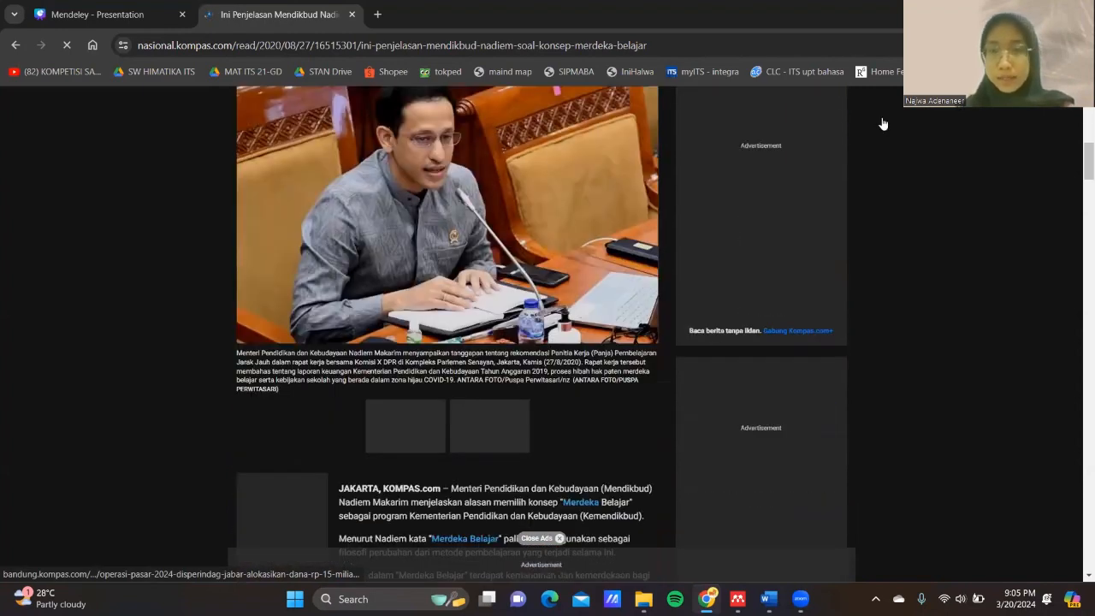
scroll(882, 122, "down", 4)
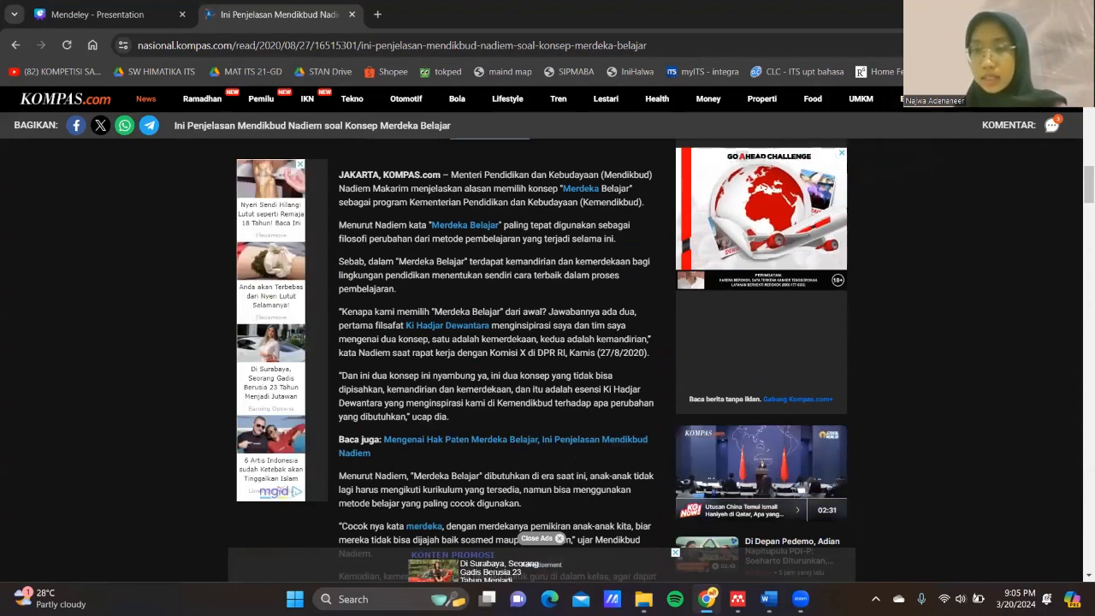
Step: Launch Mendeley Web Importer on the article and open the detected reference for editing, keeping Web Page as its reference type
left_click(972, 45)
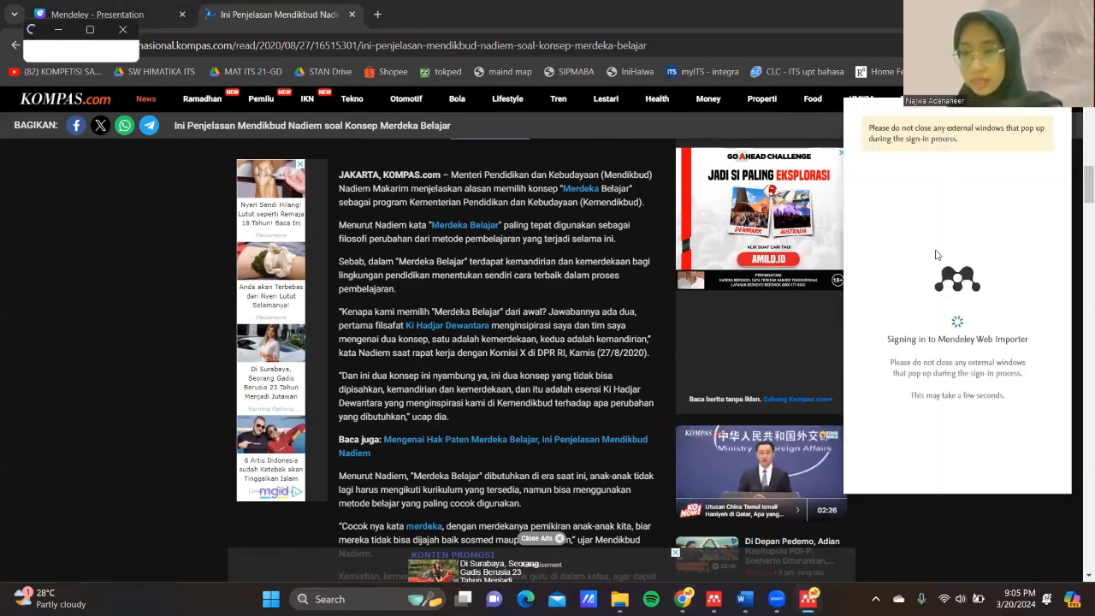
scroll(529, 334, "down", 1)
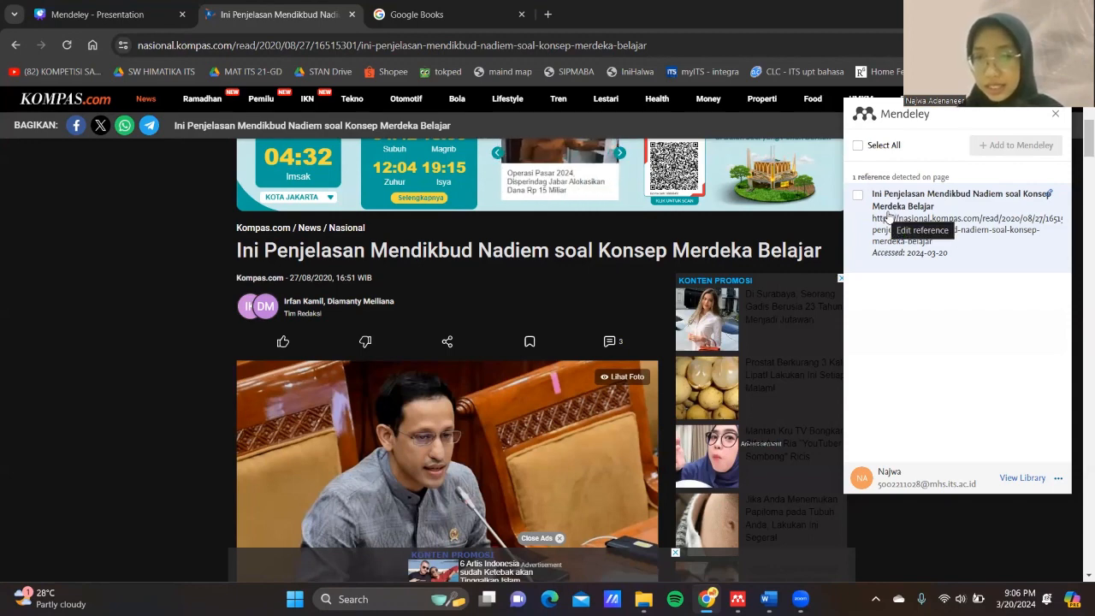
left_click(958, 210)
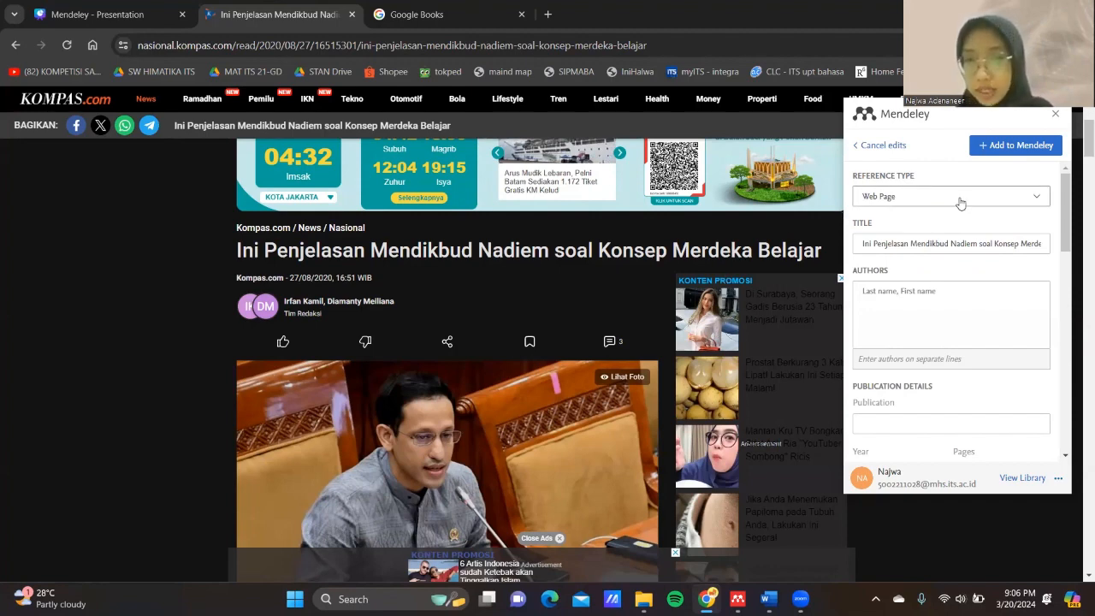
left_click(960, 203)
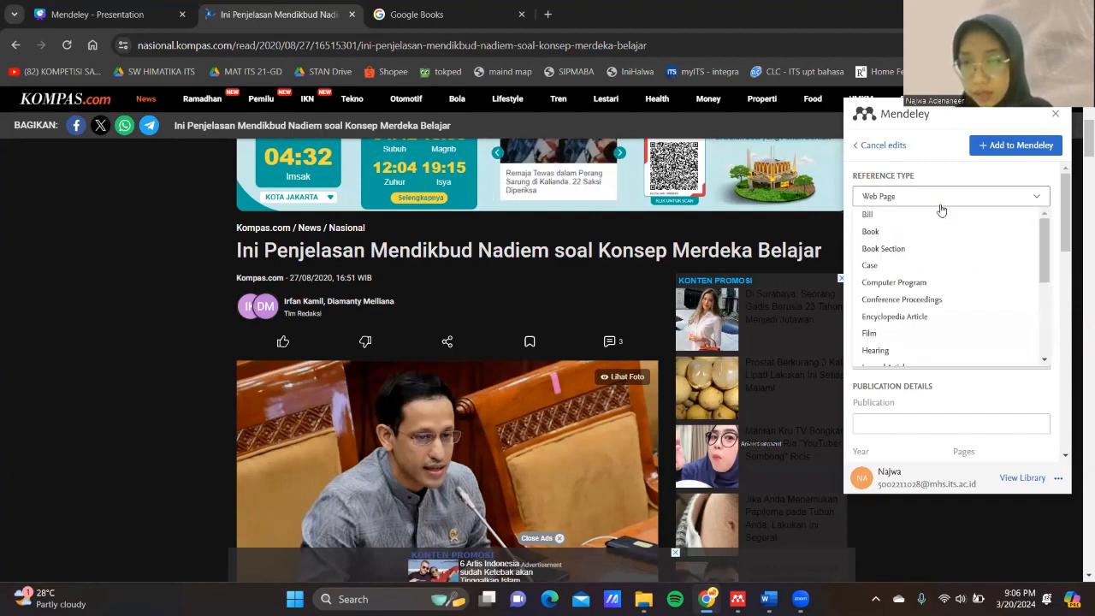
left_click(940, 204)
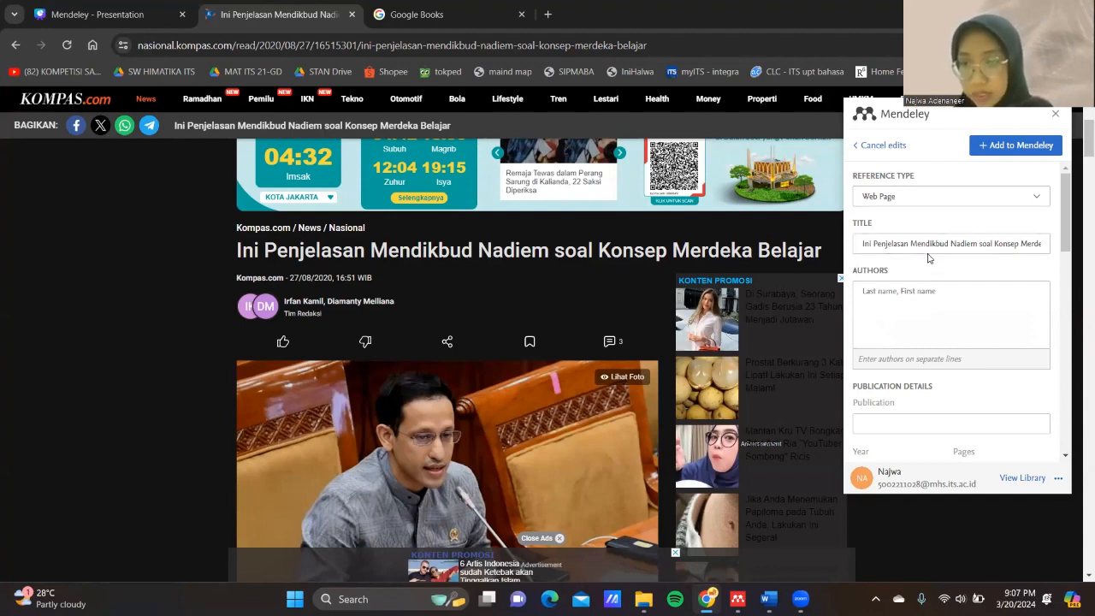
Step: Enter the article's two authors in the reference, last name first and each on a separate line
left_click(902, 305)
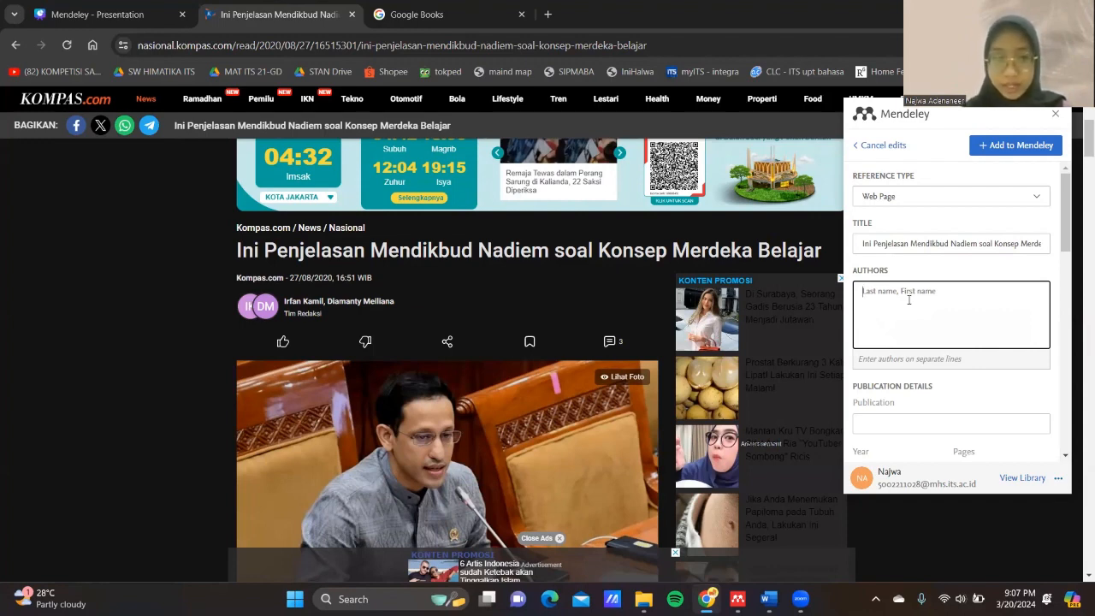
type("Kamil")
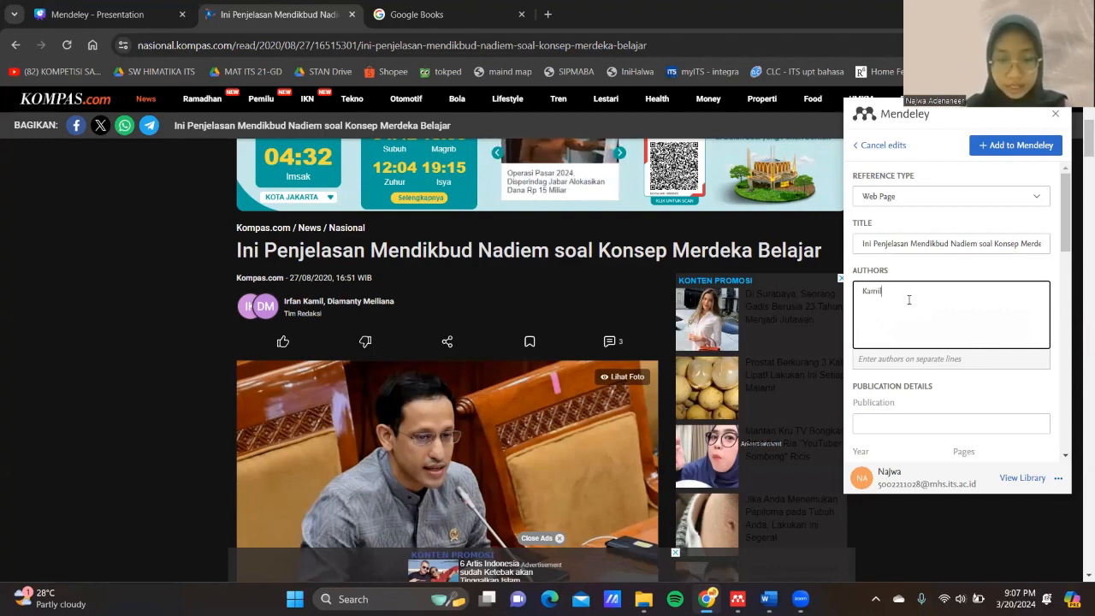
type(", ")
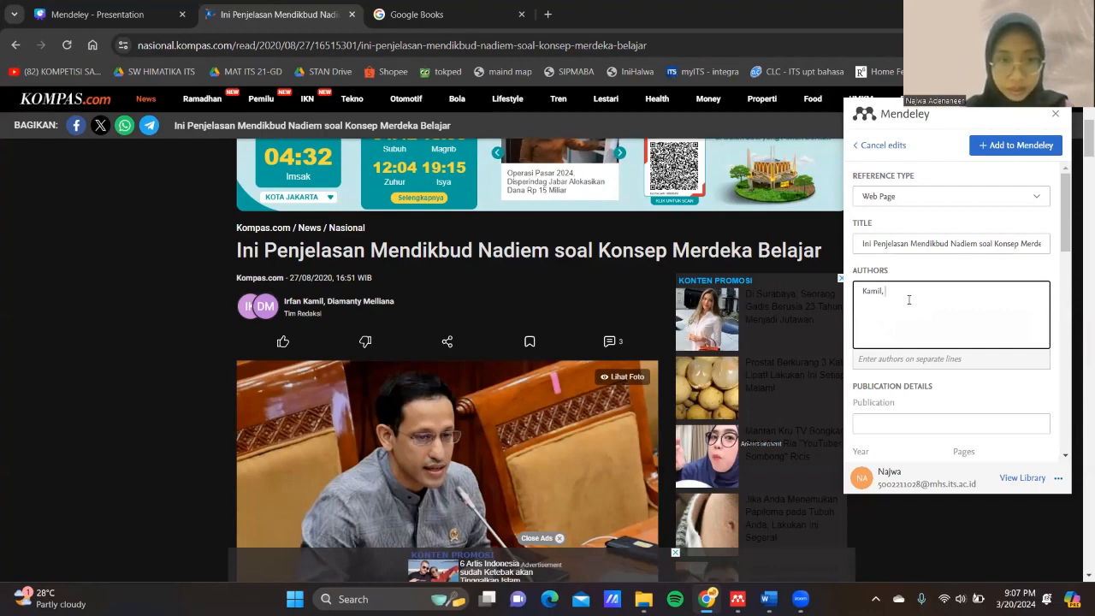
type("Irfan")
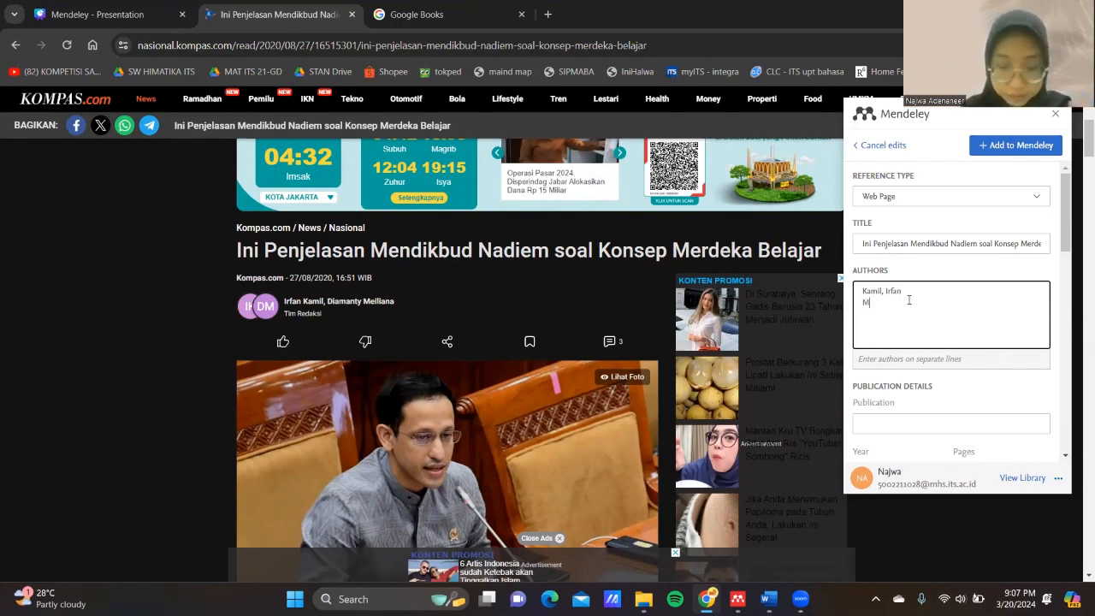
type("eil")
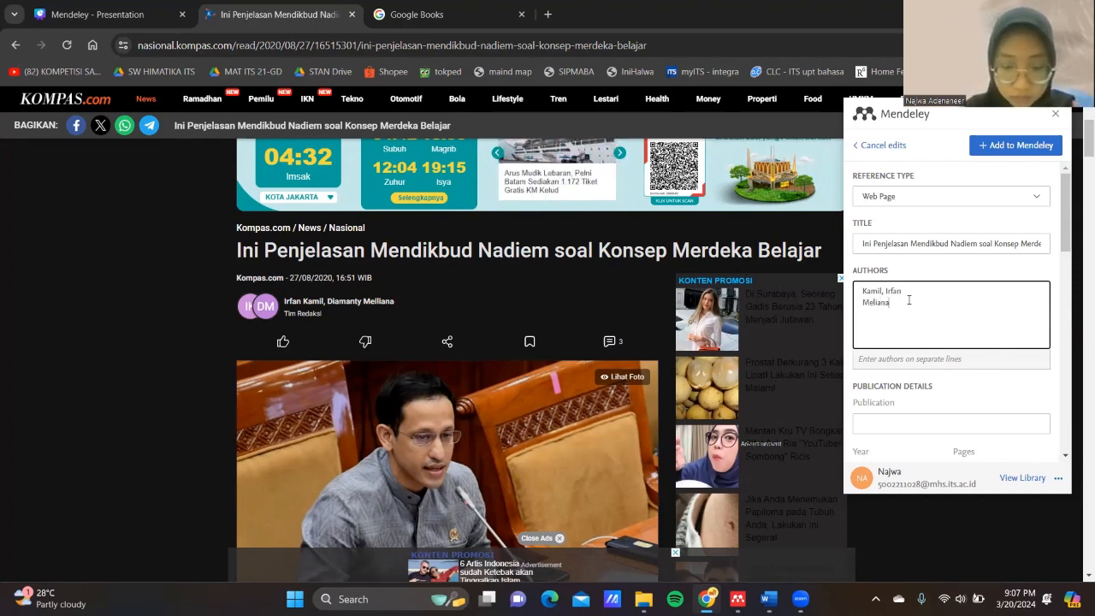
type("iana,")
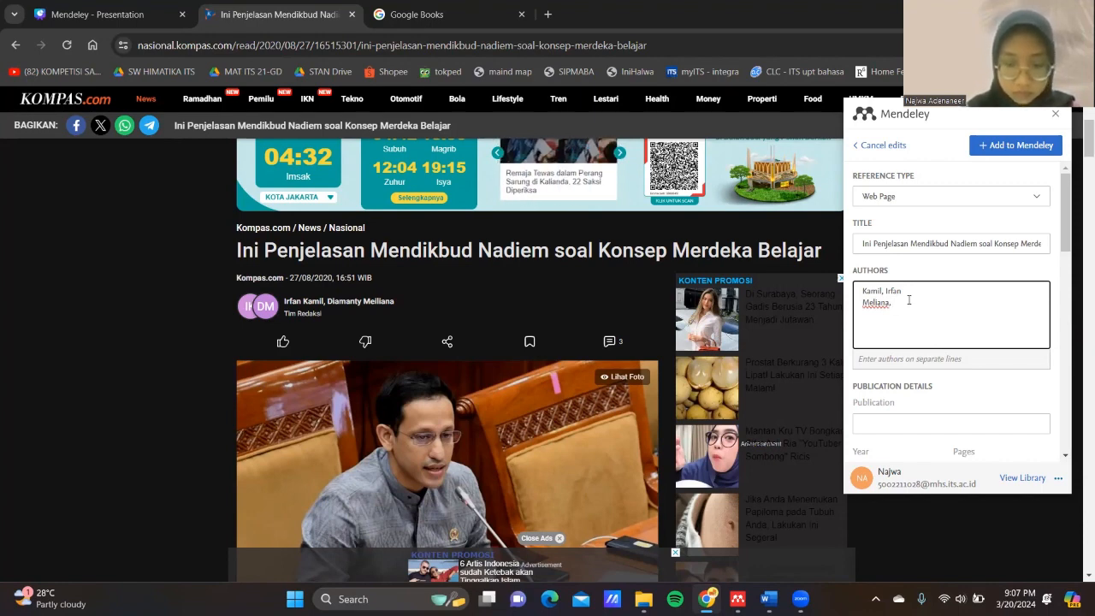
type(" Diaman")
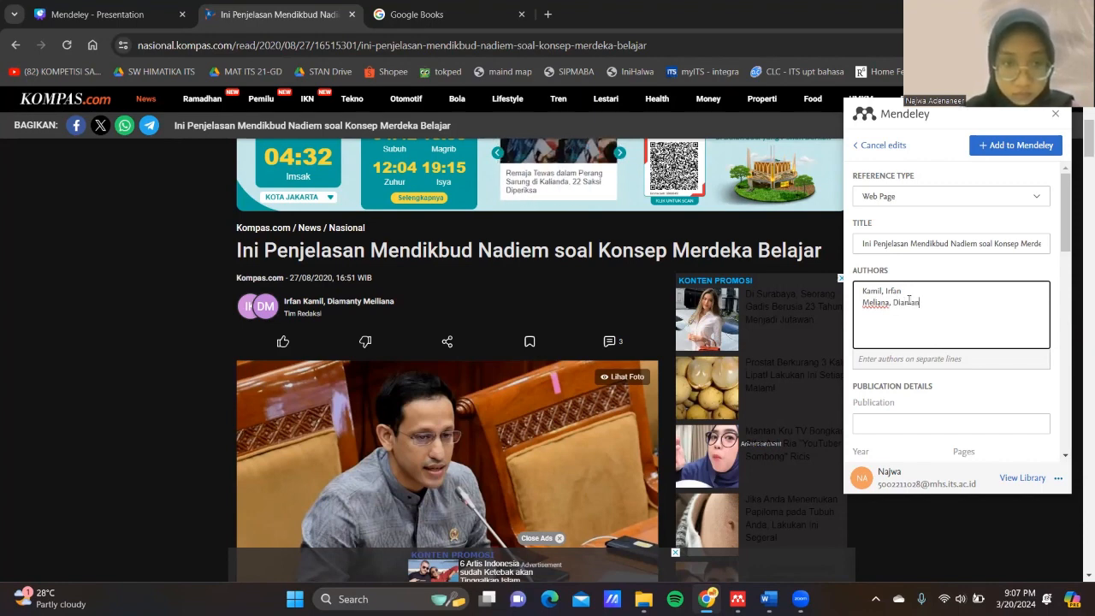
type("ty")
Step: Set the reference's publication year to 2020 and review its details
scroll(942, 383, "down", 2)
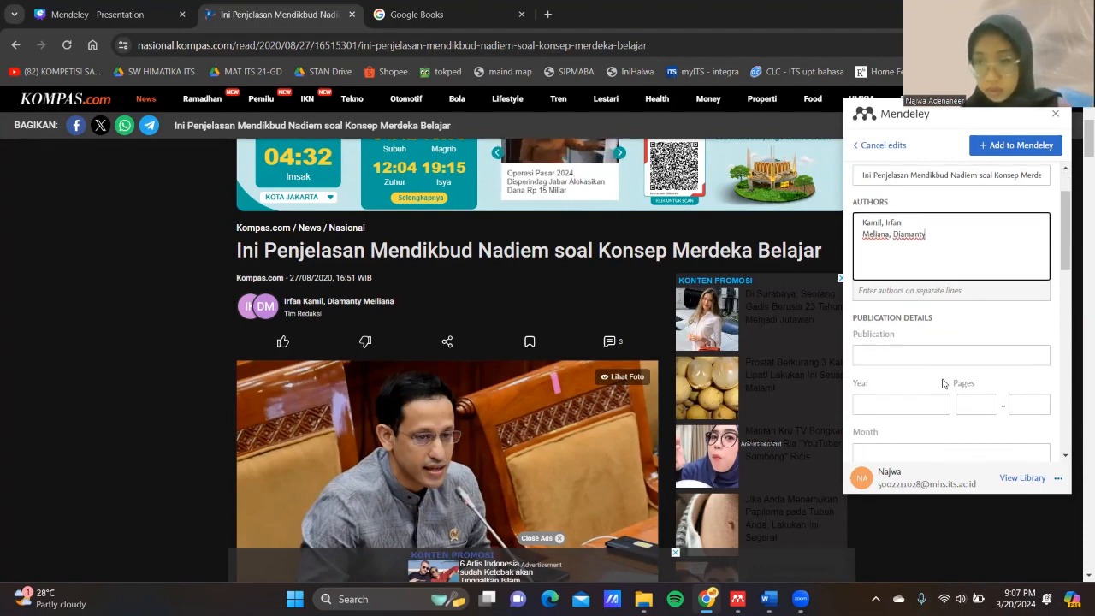
left_click(911, 381)
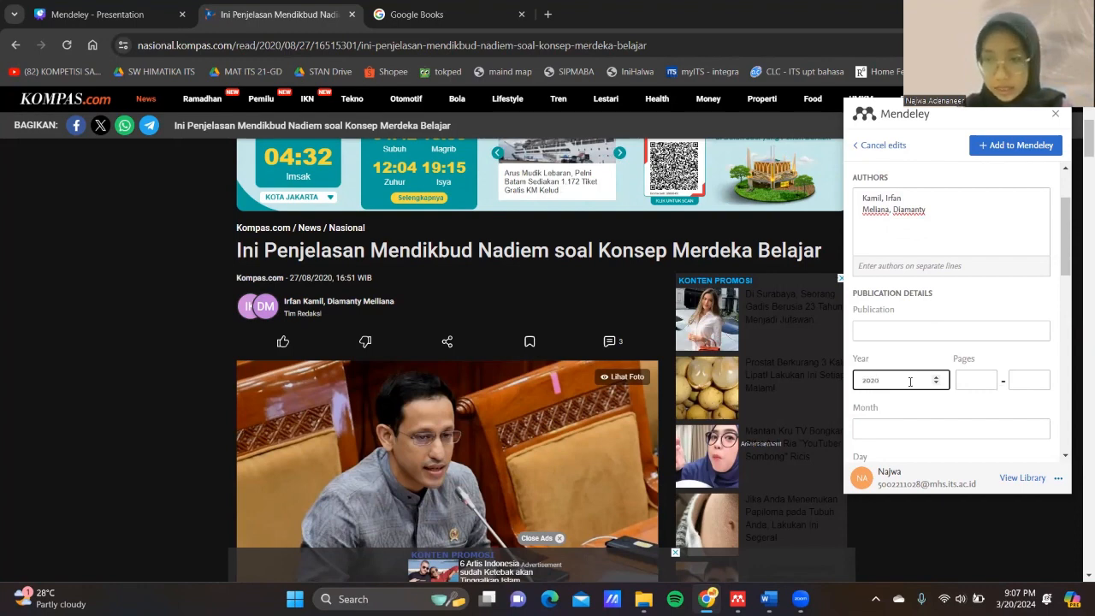
scroll(911, 382, "down", 5)
scroll(910, 382, "up", 10)
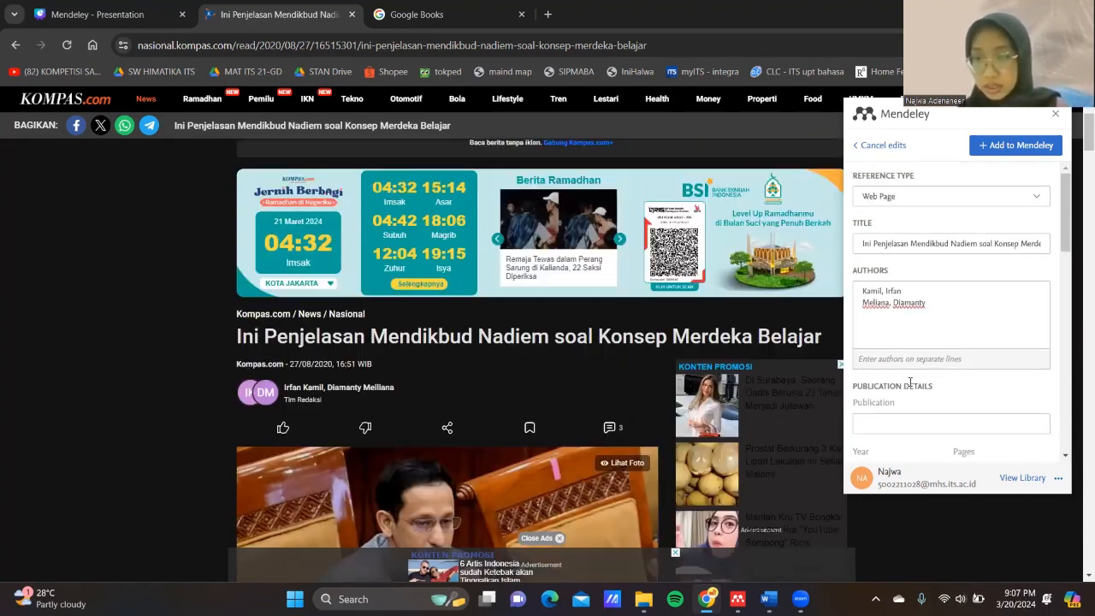
scroll(910, 382, "up", 3)
scroll(701, 279, "down", 2)
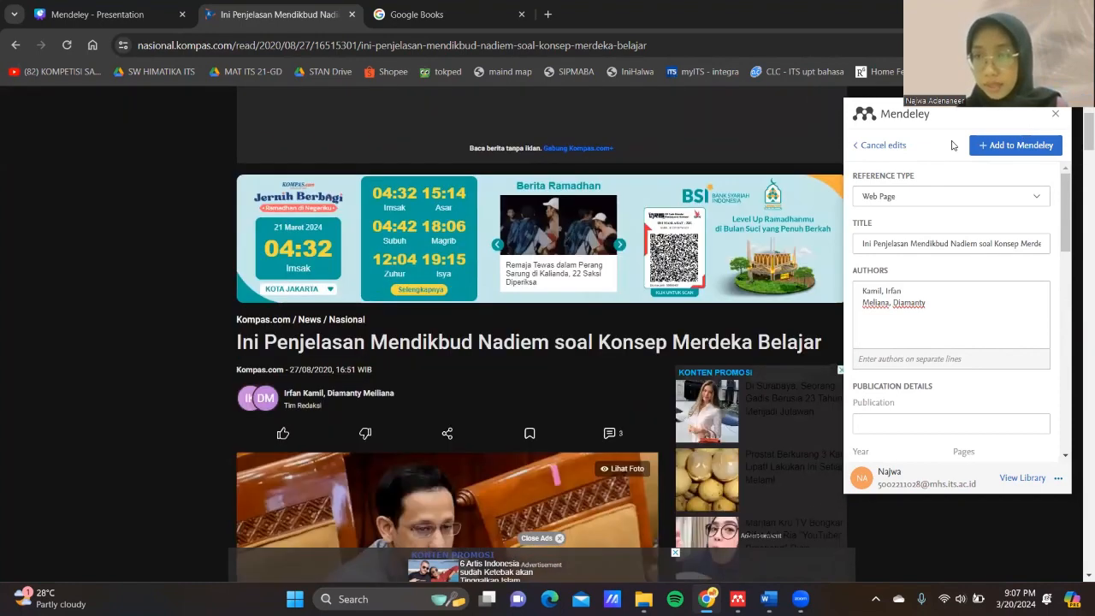
Step: Add the edited web page reference to Mendeley and check the library in Mendeley Reference Manager before returning to Chrome
left_click(999, 151)
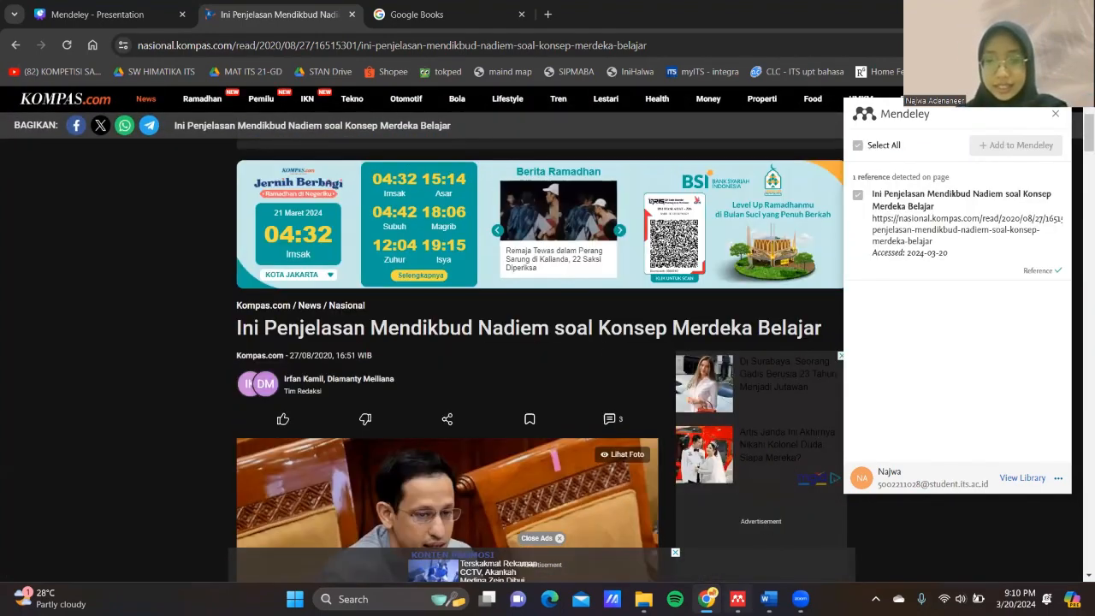
left_click(737, 599)
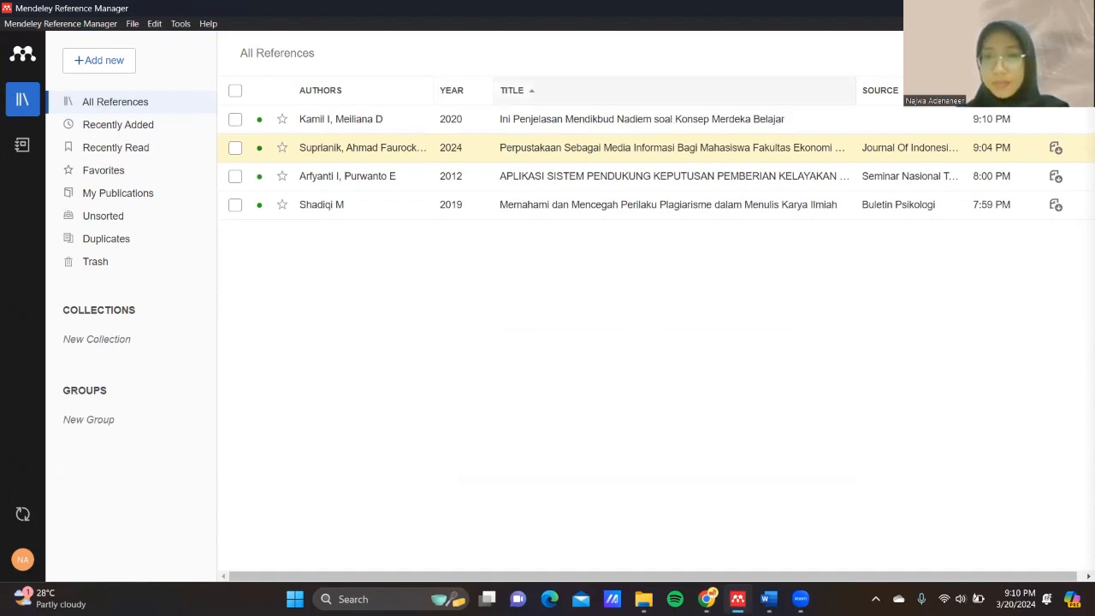
key("alt+Tab")
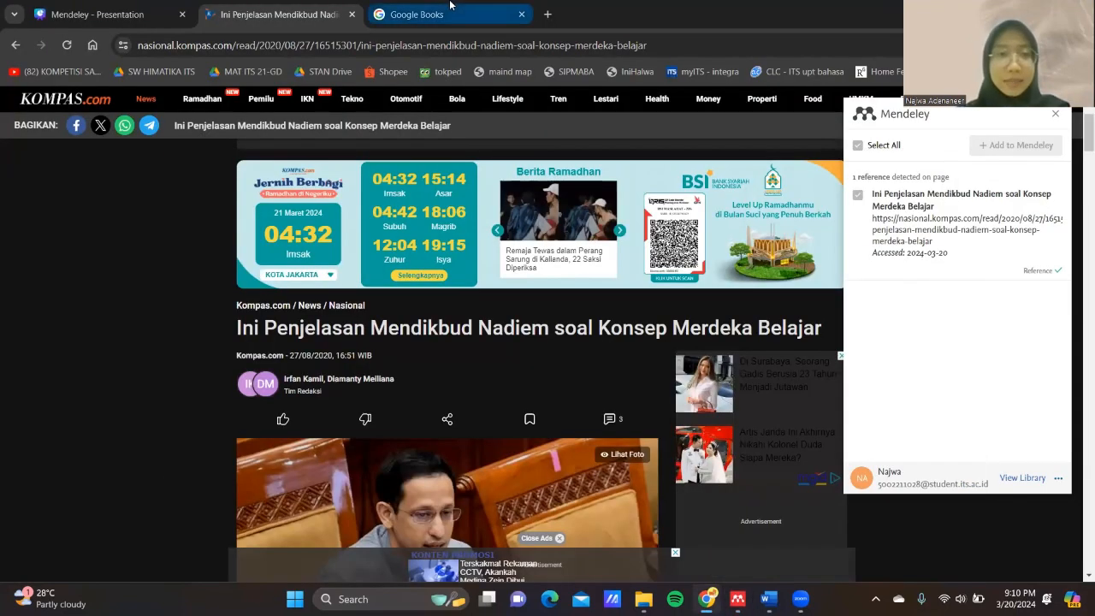
Step: Search Google Books for "merdeka belajar" and open the result "MERDEKA BELAJAR - Page 122"
left_click(450, 9)
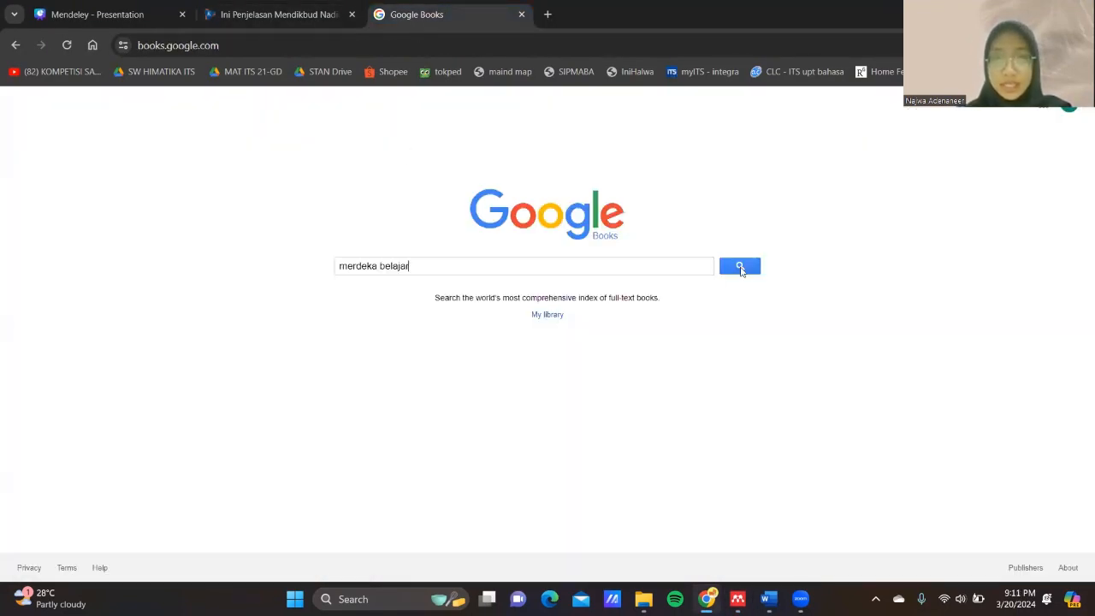
left_click(740, 267)
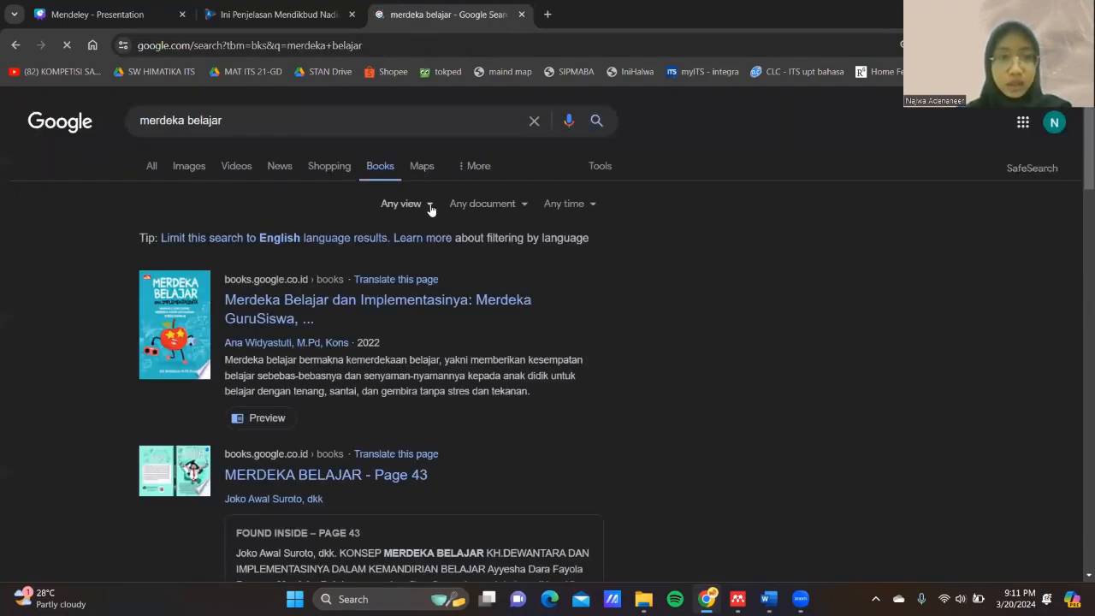
scroll(325, 374, "down", 4)
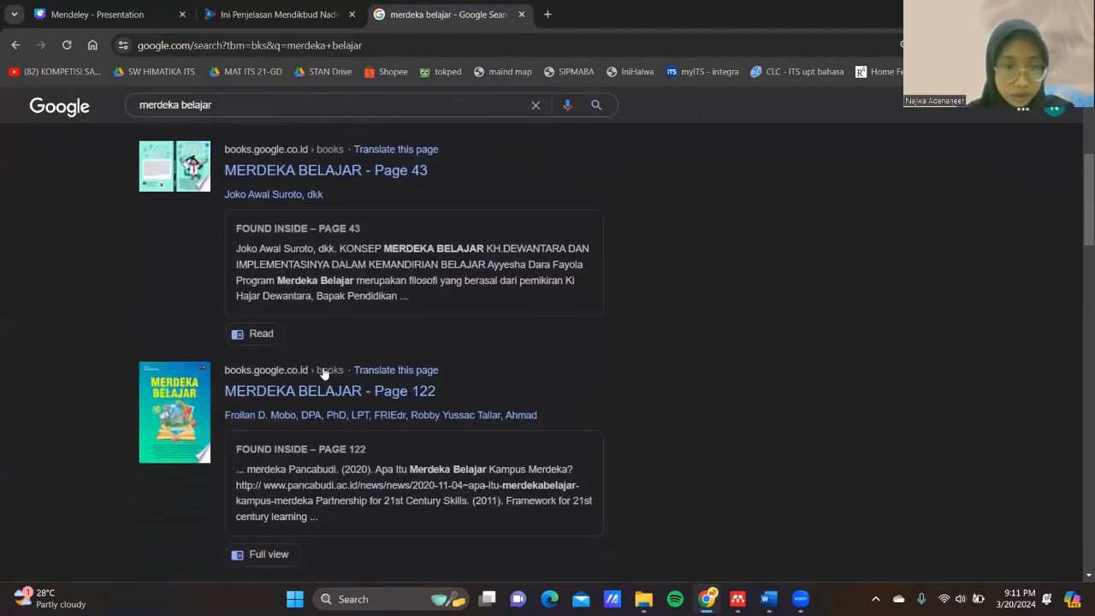
left_click(319, 389)
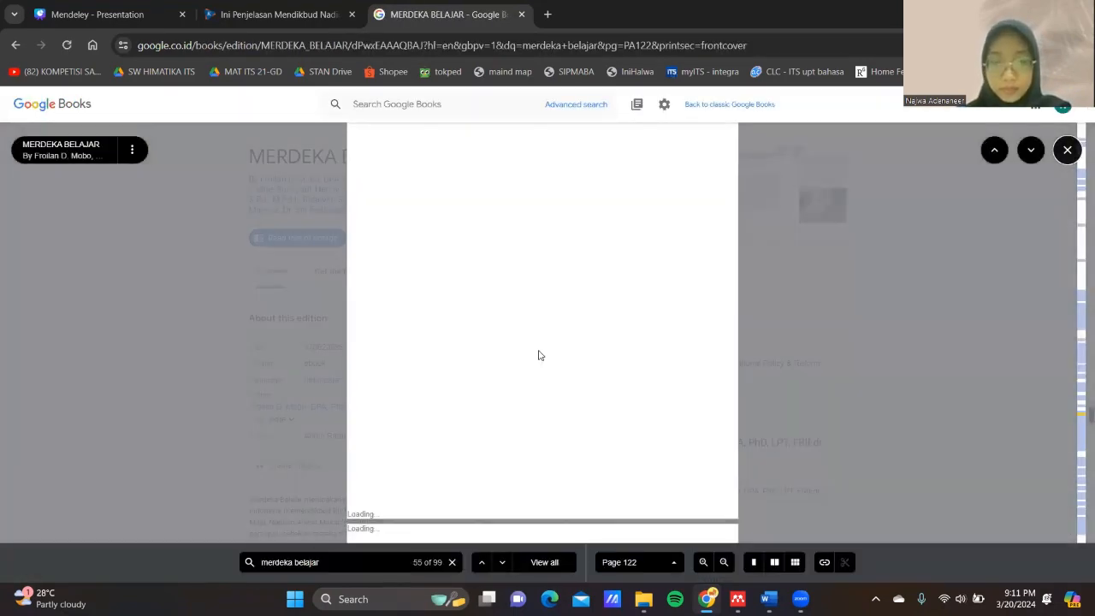
scroll(538, 355, "up", 10)
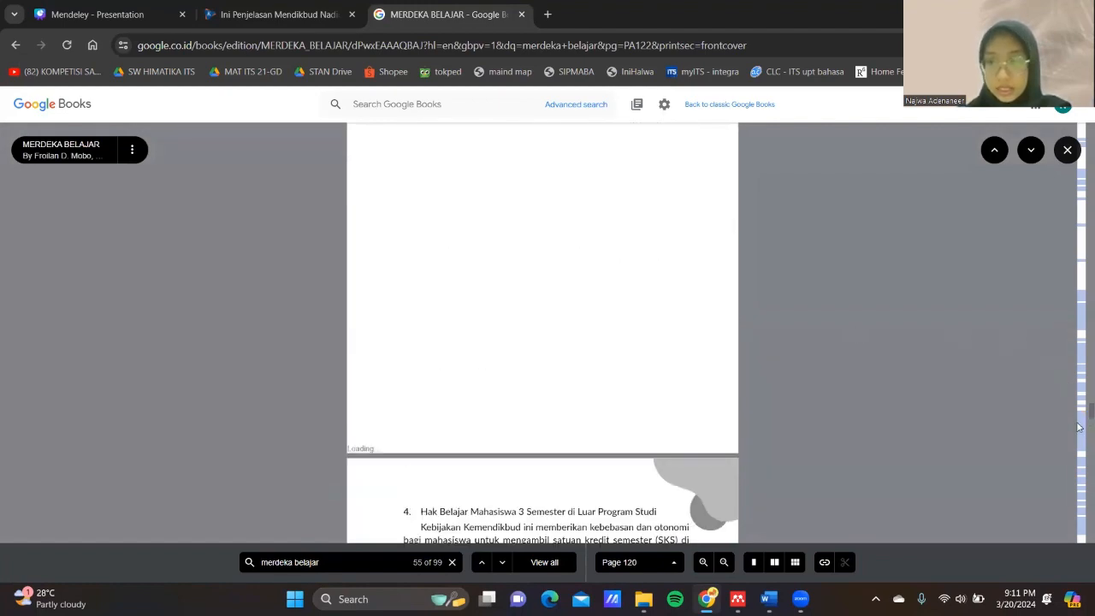
Step: Go to the front pages of the MERDEKA BELAJAR book and open Mendeley Web Importer on that page
left_click_drag(1080, 412, 1080, 130)
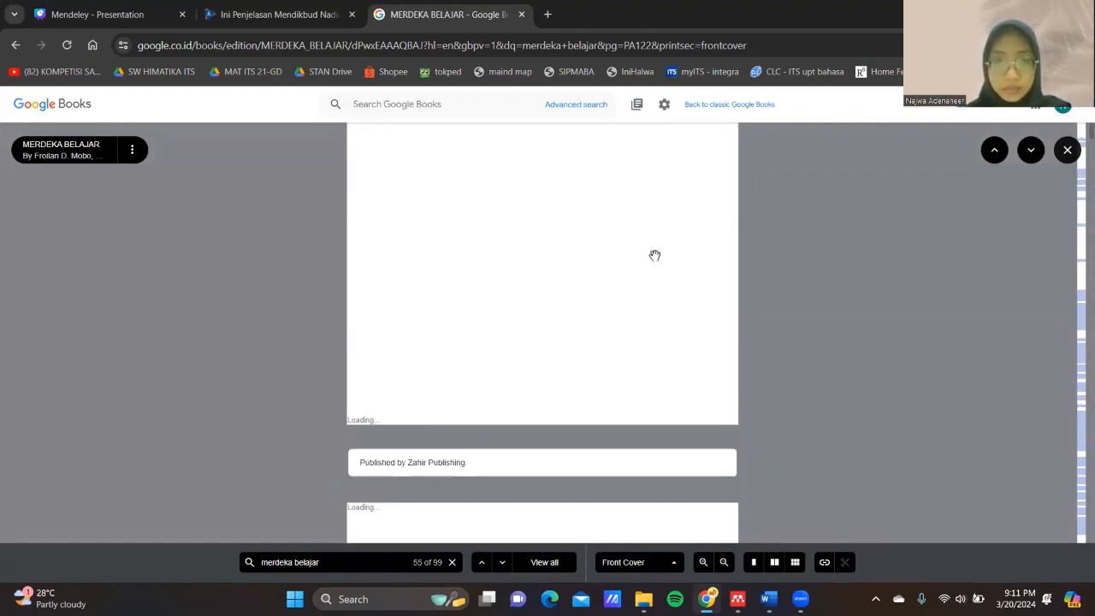
scroll(655, 255, "down", 5)
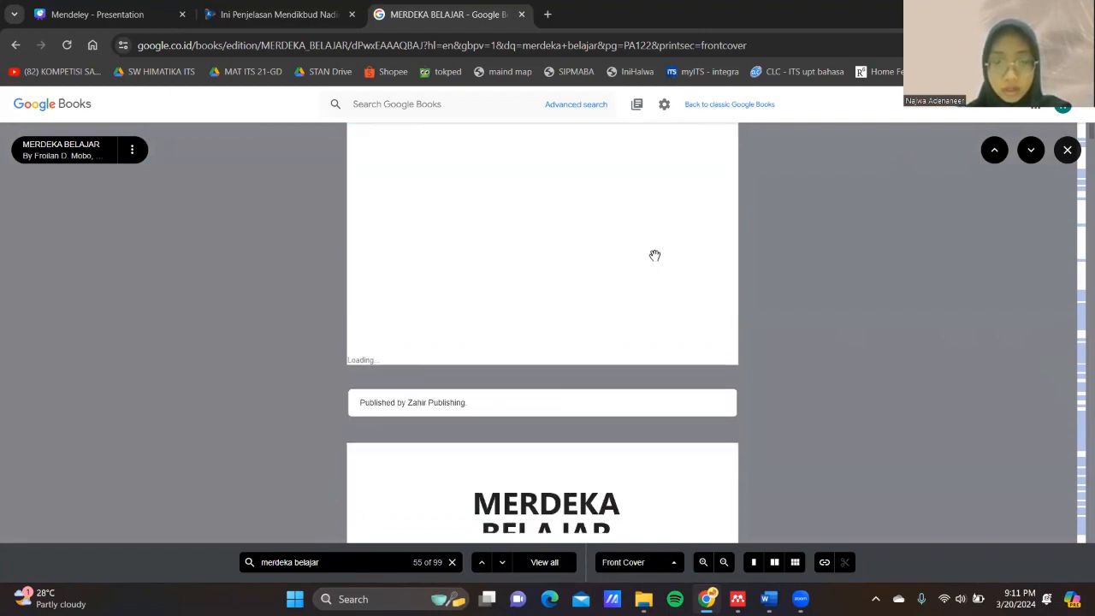
scroll(655, 255, "down", 3)
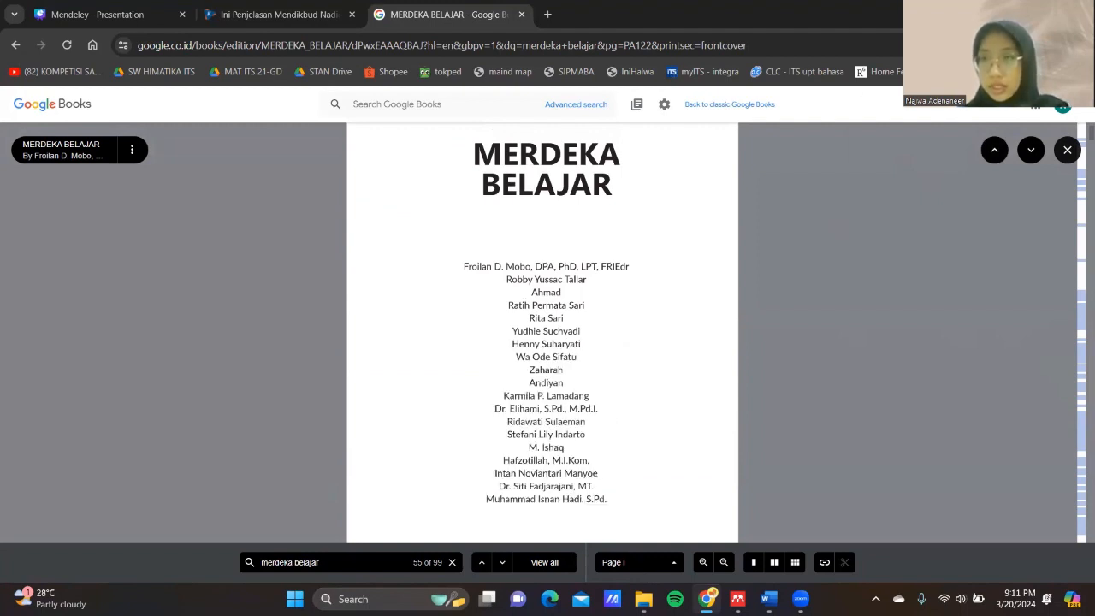
left_click(962, 46)
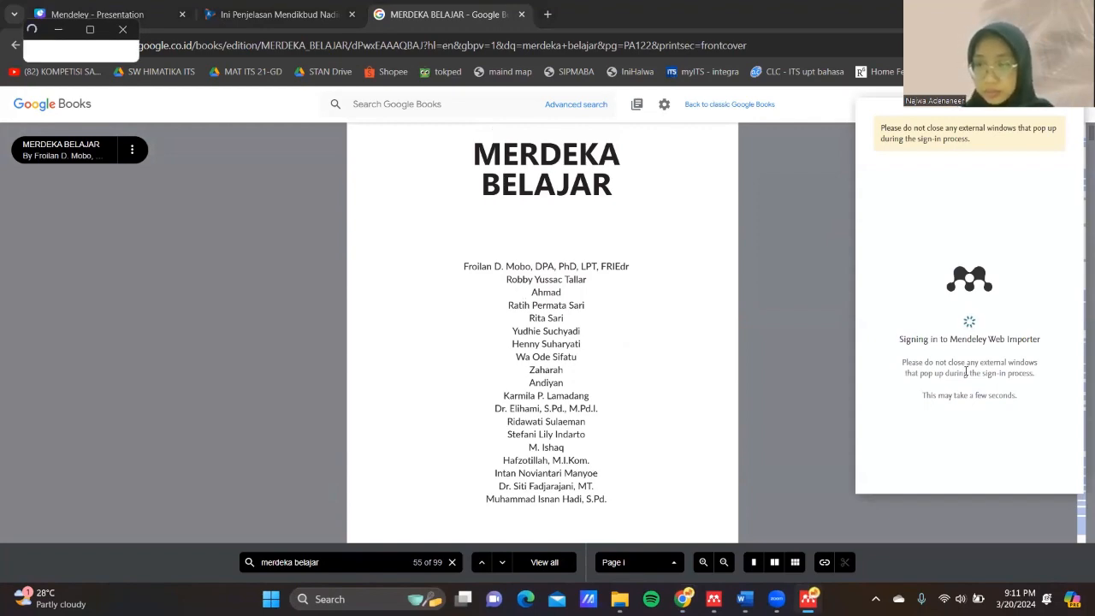
scroll(693, 318, "up", 5)
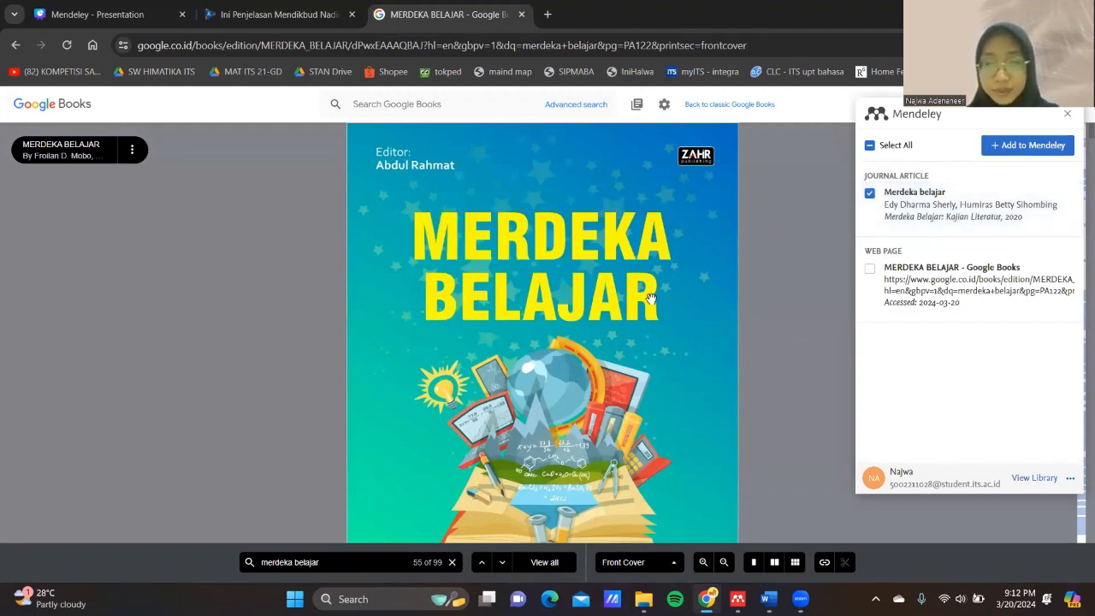
Step: Open the details of the detected "Merdeka belajar" journal article reference and set its reference type to Book
left_click(982, 212)
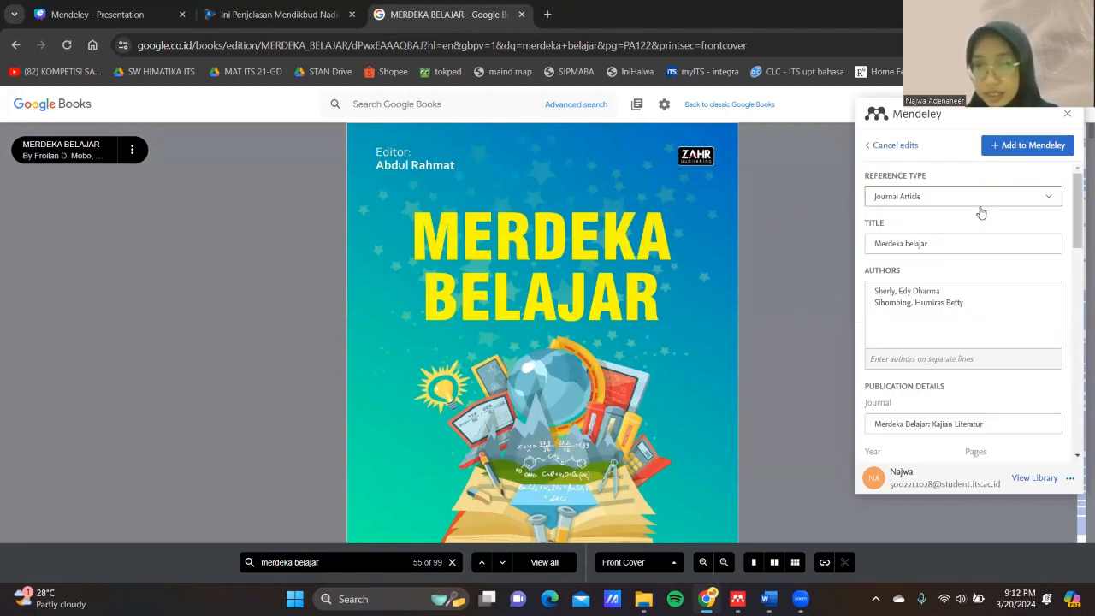
left_click(967, 249)
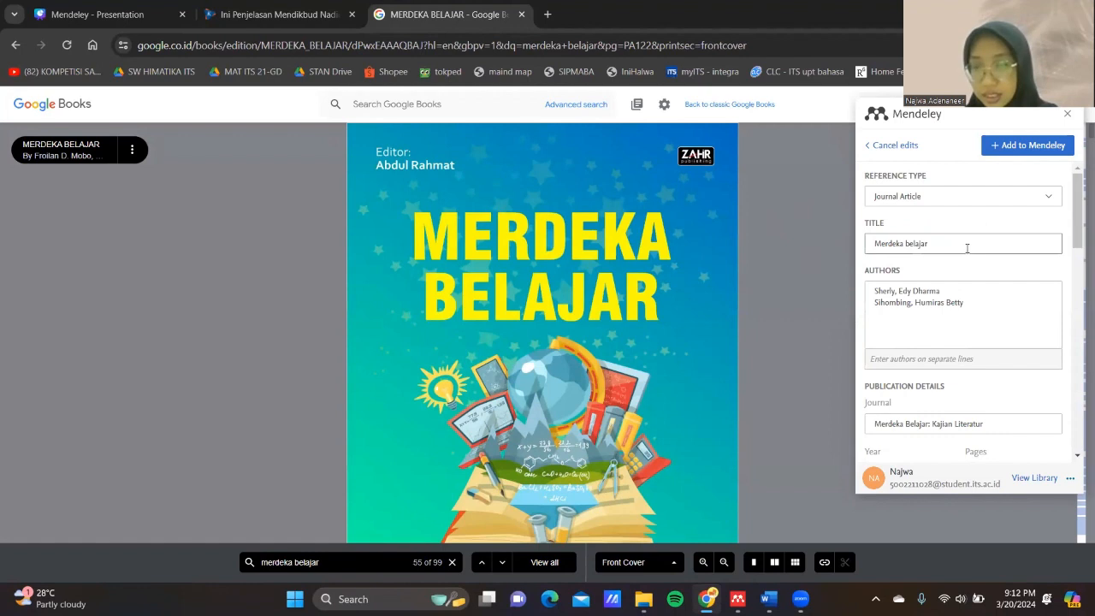
left_click(958, 197)
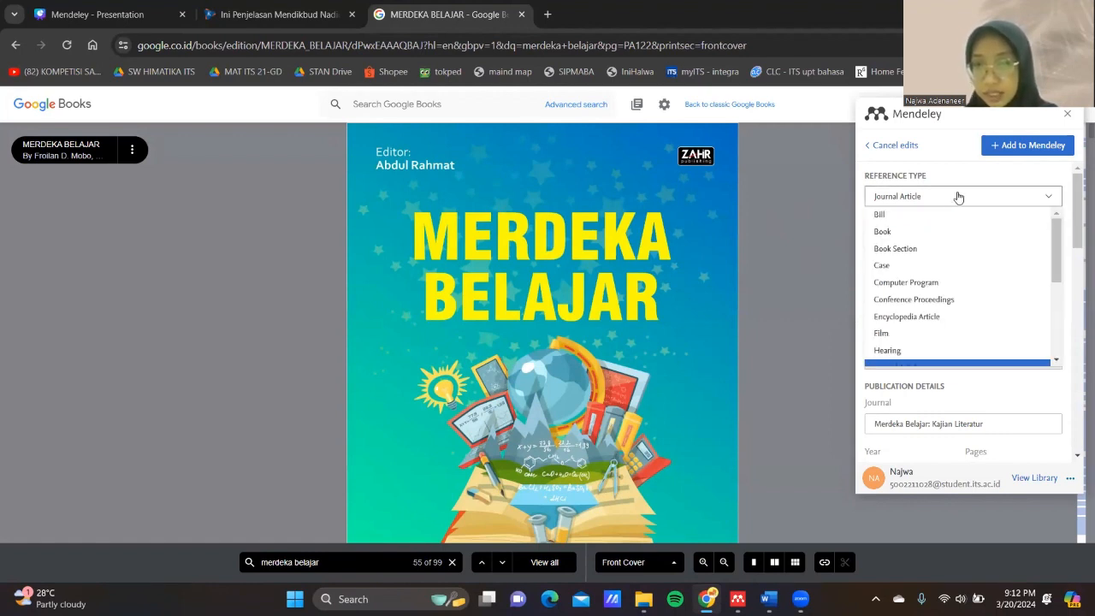
left_click(935, 232)
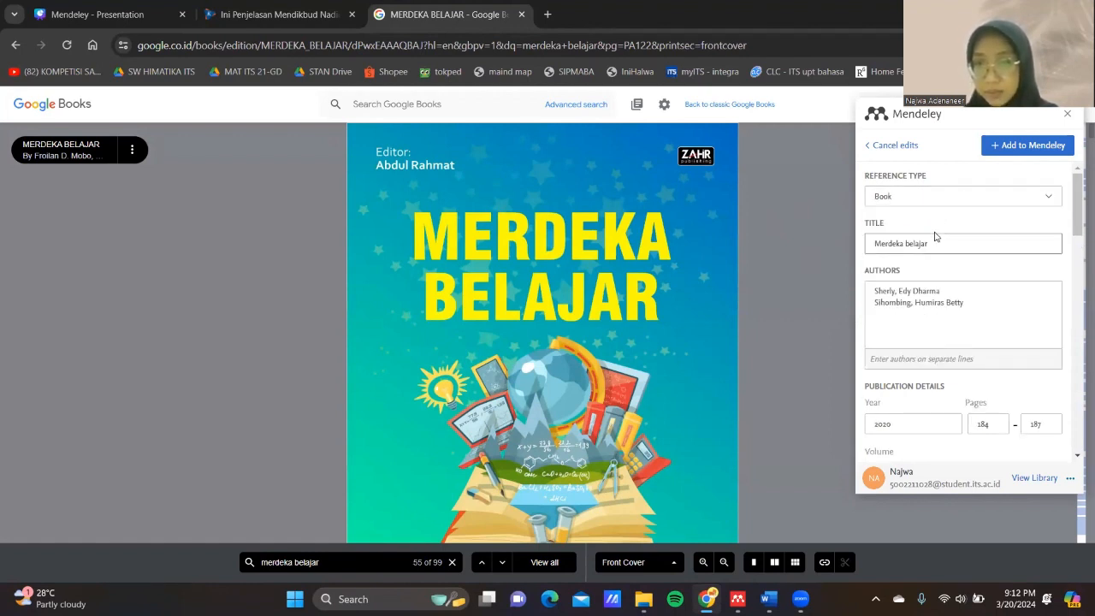
Step: Review the reference's authors, year, publisher, abstract and ISBN fields against the book's title and copyright pages
left_click(921, 306)
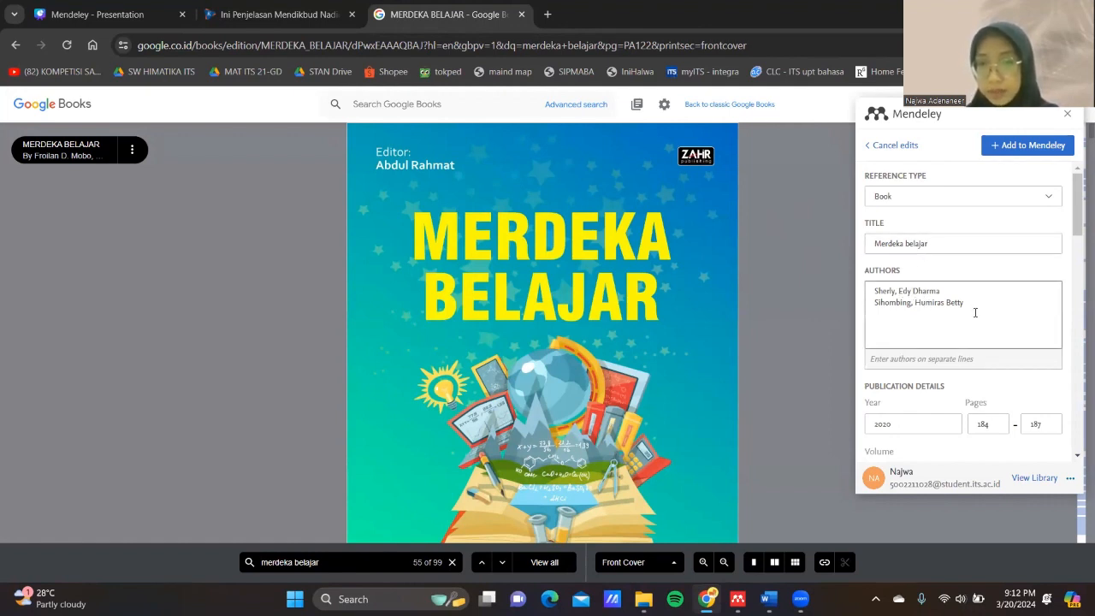
left_click(928, 423)
scroll(915, 415, "down", 2)
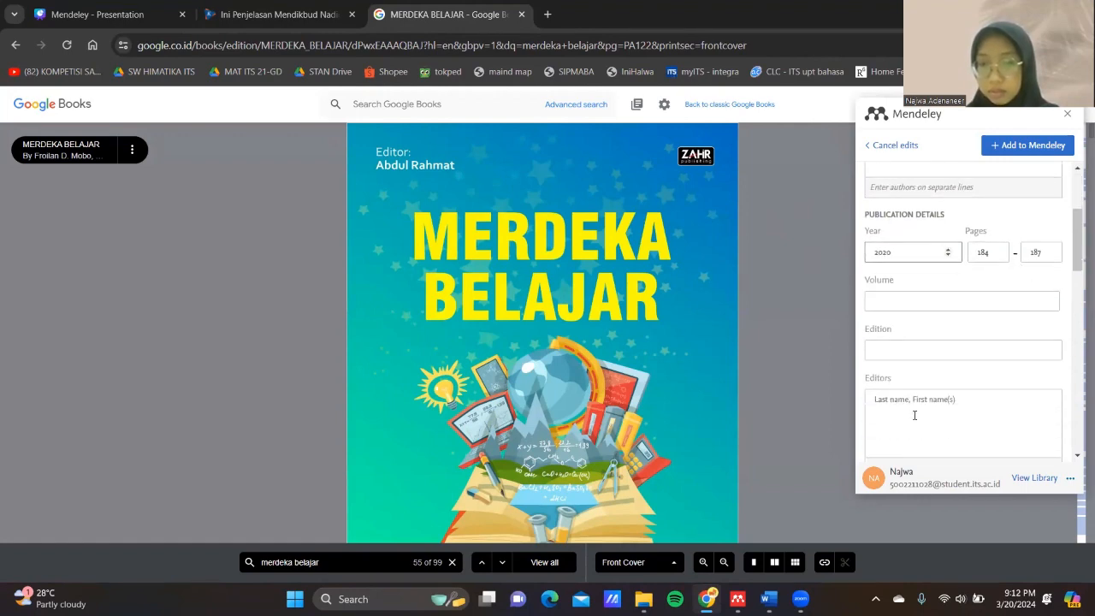
scroll(915, 415, "down", 5)
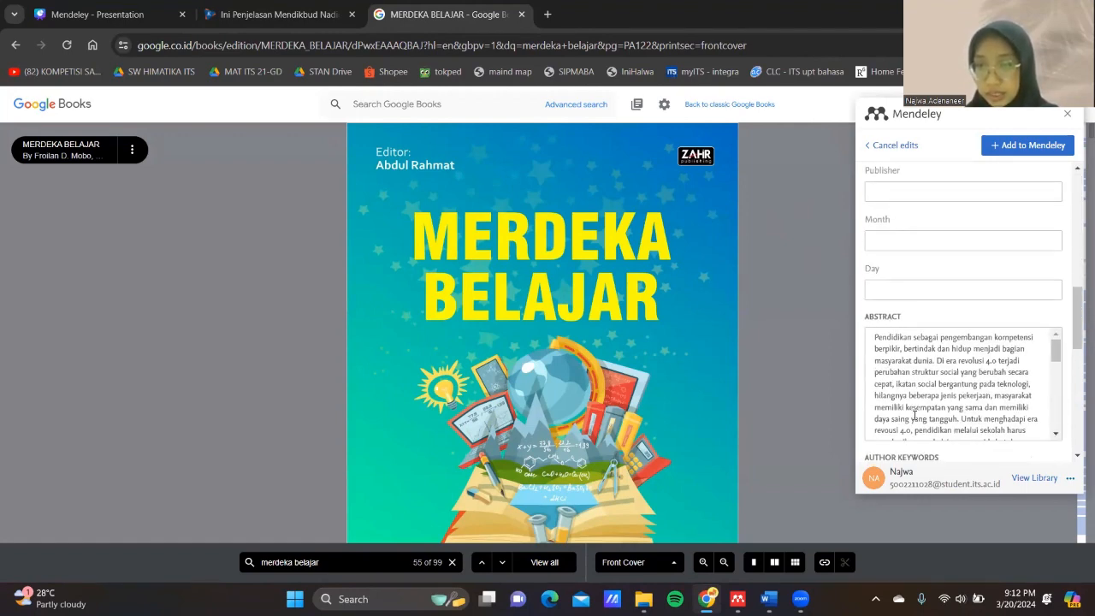
scroll(674, 444, "down", 10)
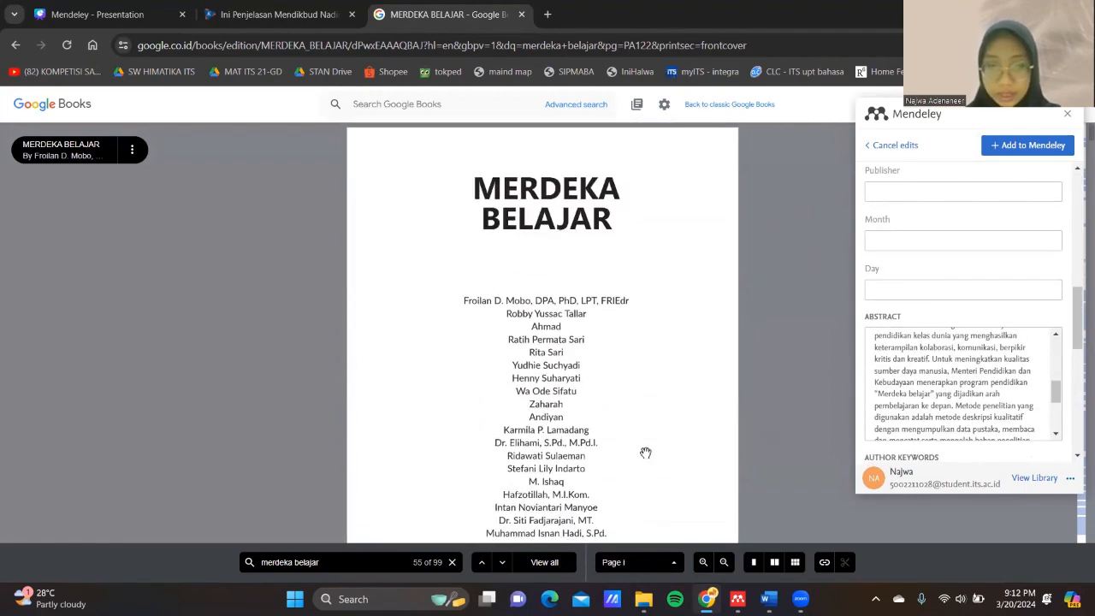
scroll(645, 453, "down", 5)
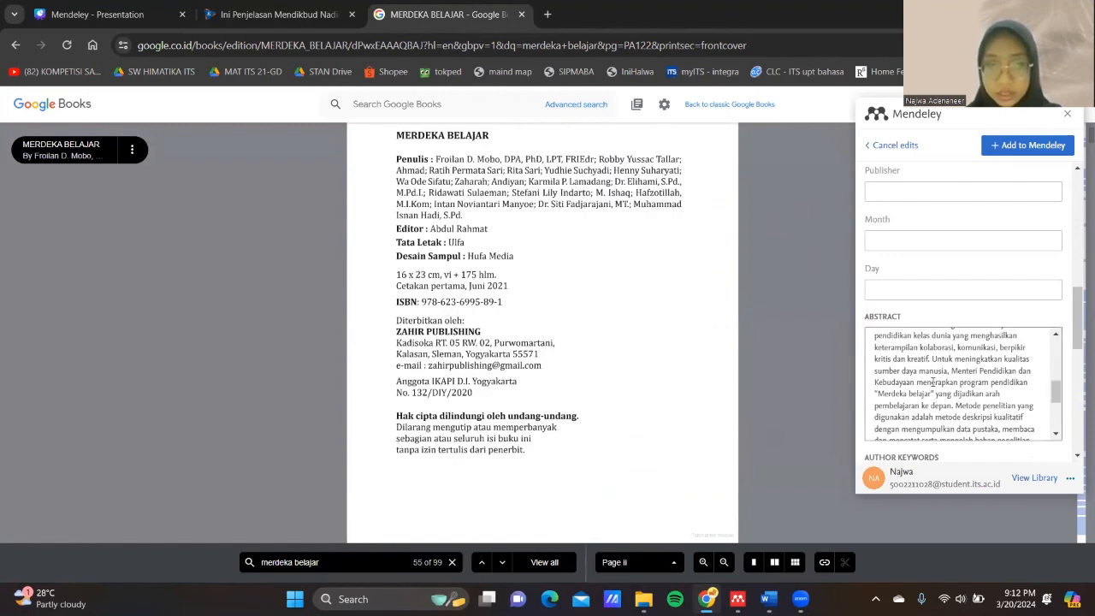
scroll(933, 385, "down", 1)
scroll(933, 385, "down", 3)
scroll(933, 381, "down", 3)
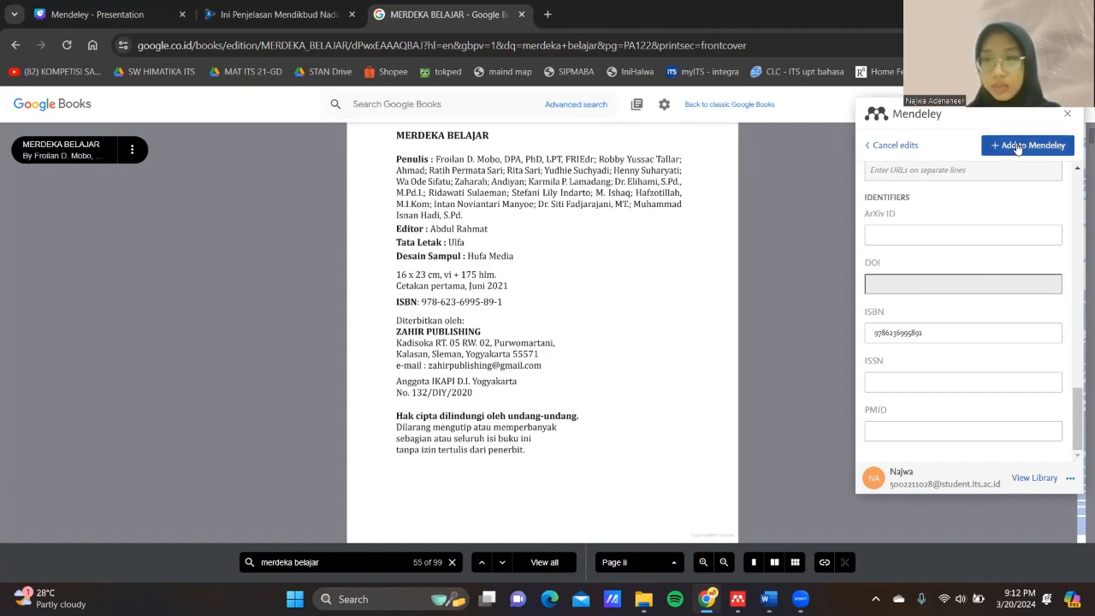
Step: Add the "Merdeka belajar" book reference to Mendeley and check the library in Mendeley Reference Manager
left_click(1018, 148)
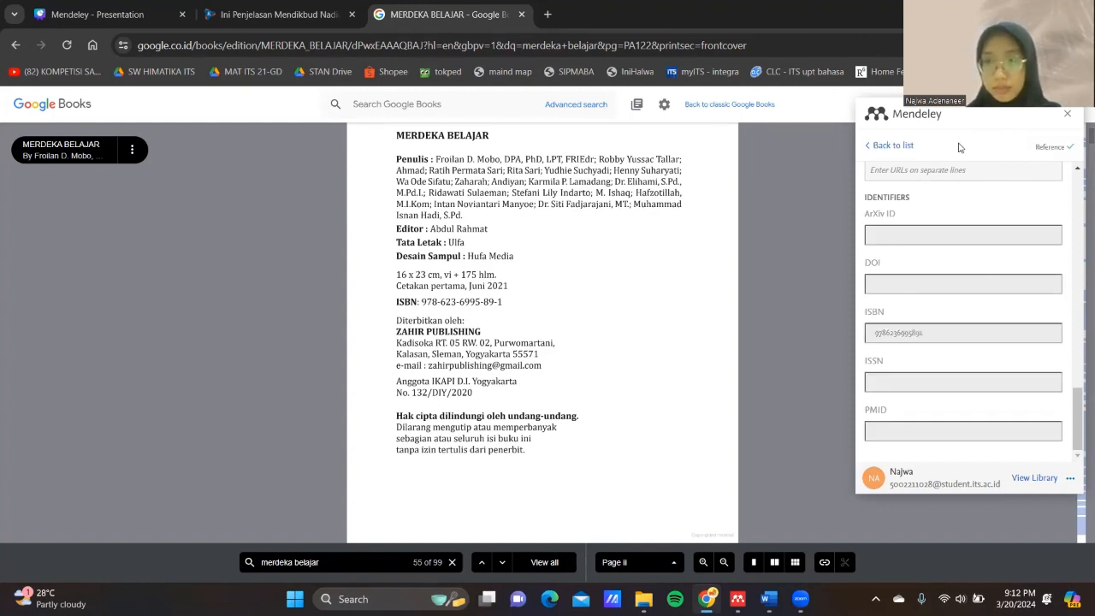
left_click(912, 147)
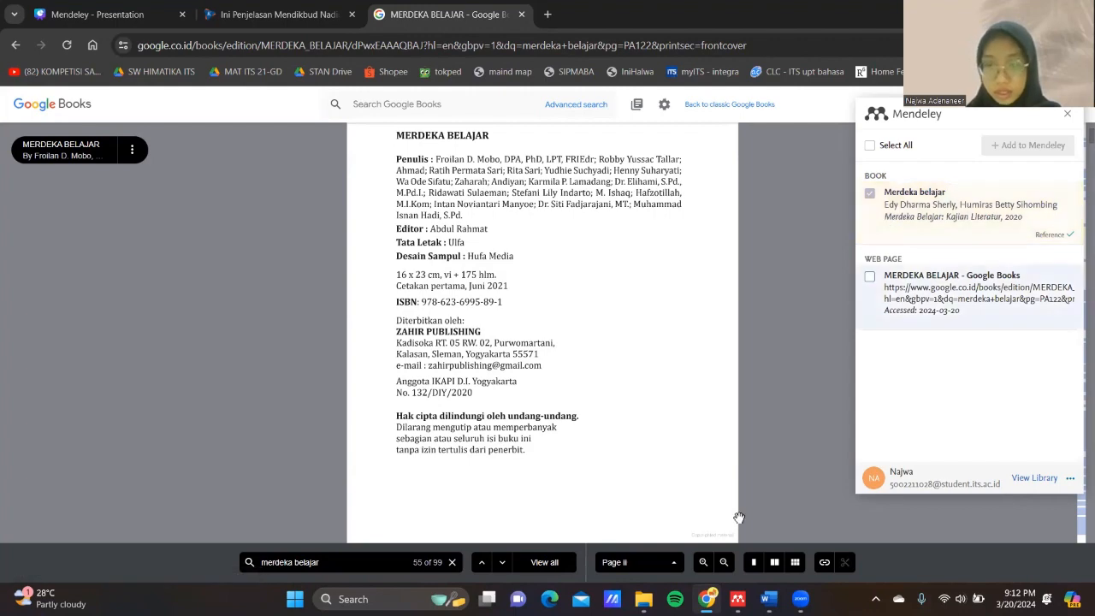
mouse_move(738, 599)
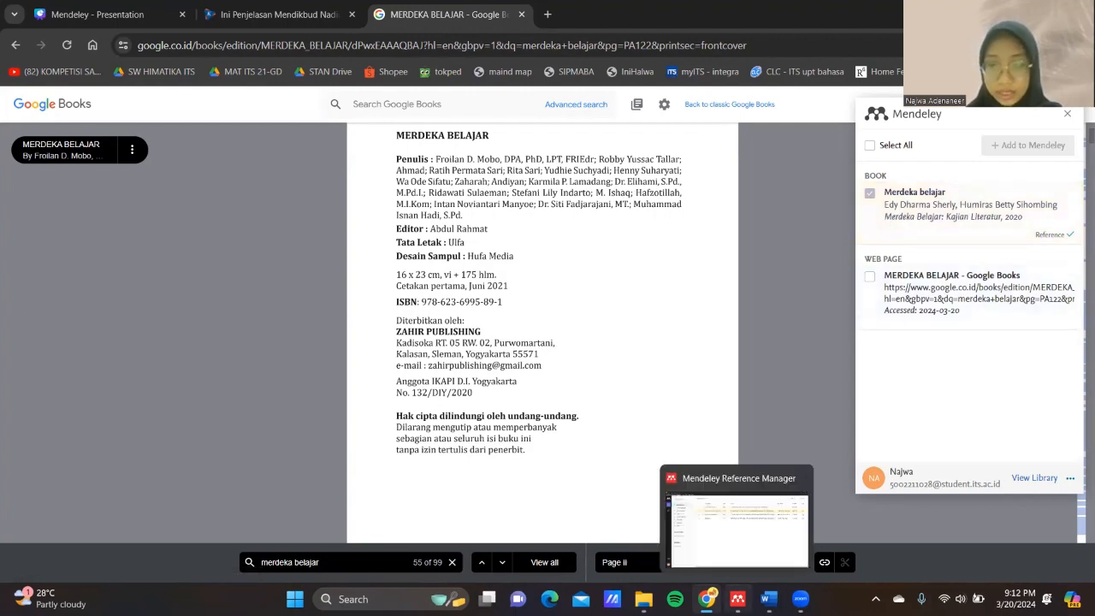
left_click(737, 524)
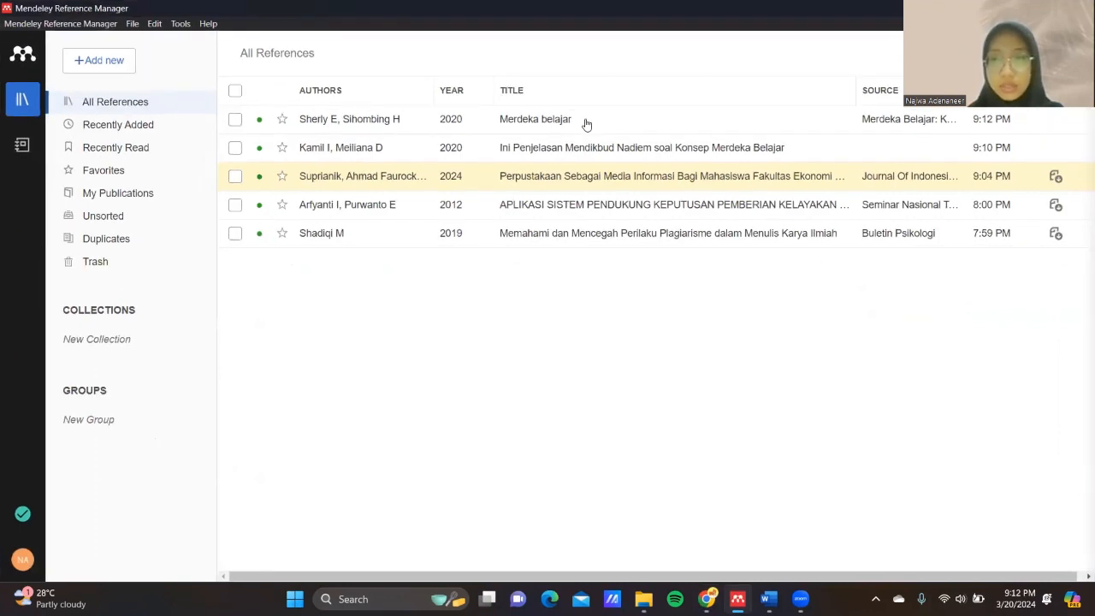
Step: Switch to the Word document, place the cursor after "berpikir secara global" in the first paragraph, and open Mendeley Cite
left_click_drag(577, 124, 769, 597)
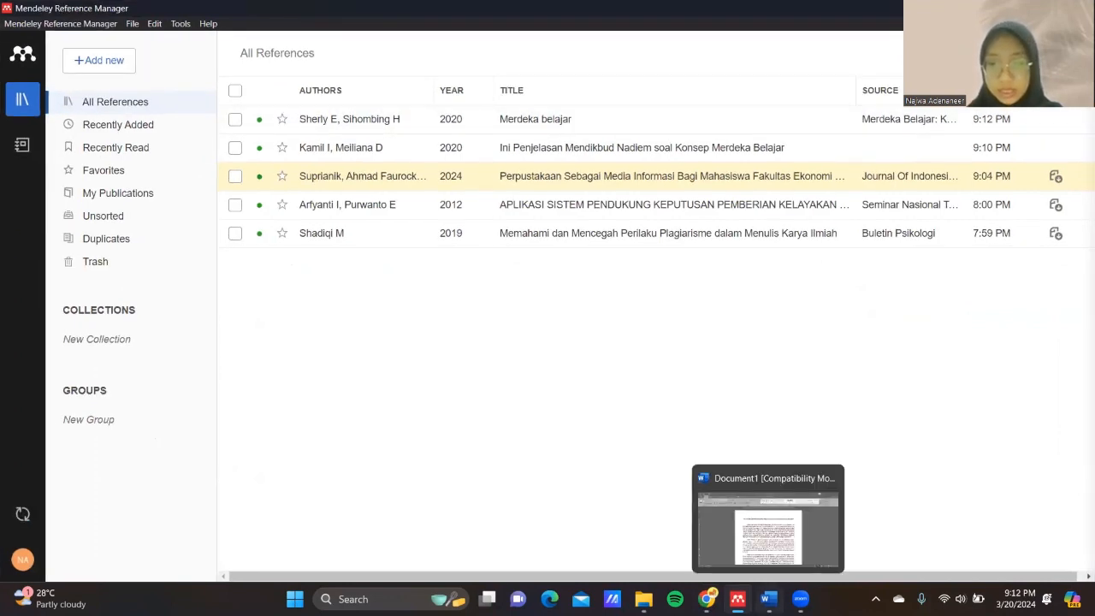
left_click(770, 599)
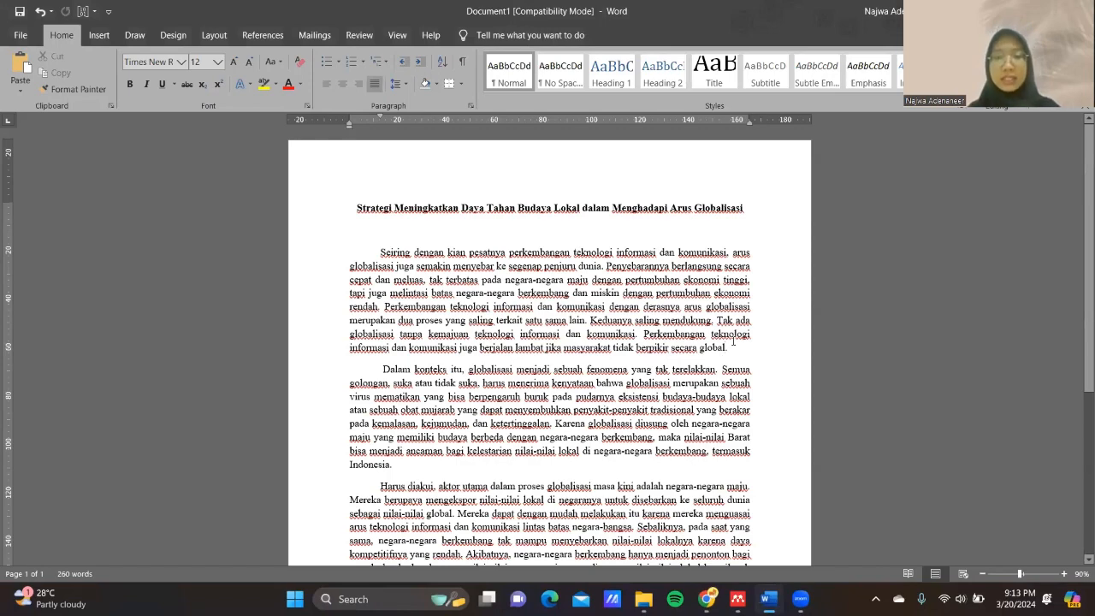
scroll(734, 342, "down", 2)
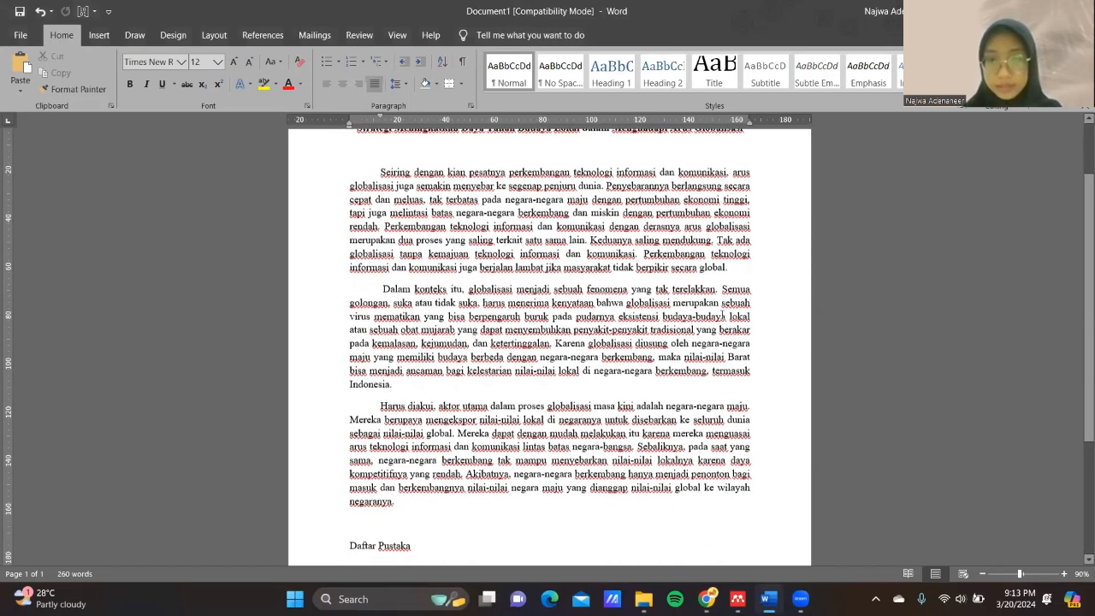
scroll(719, 308, "up", 1)
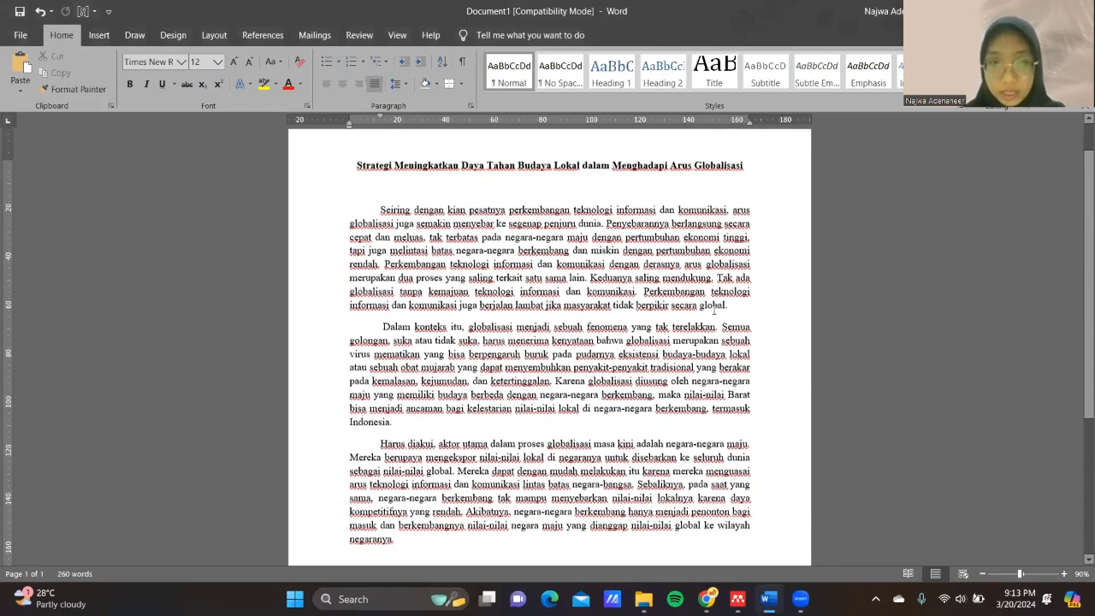
double_click(724, 314)
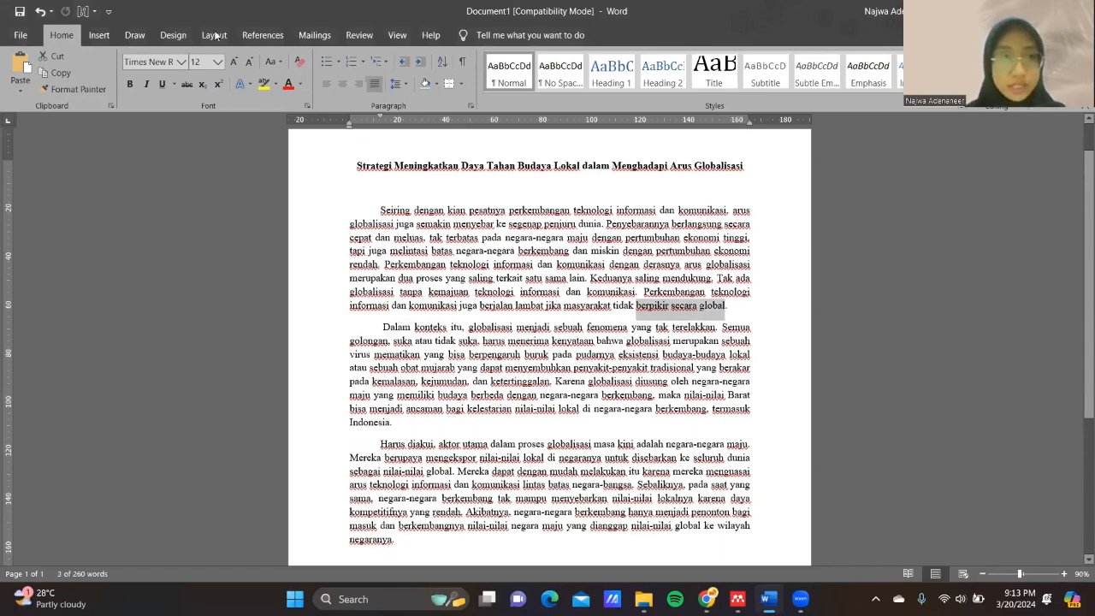
key("Right")
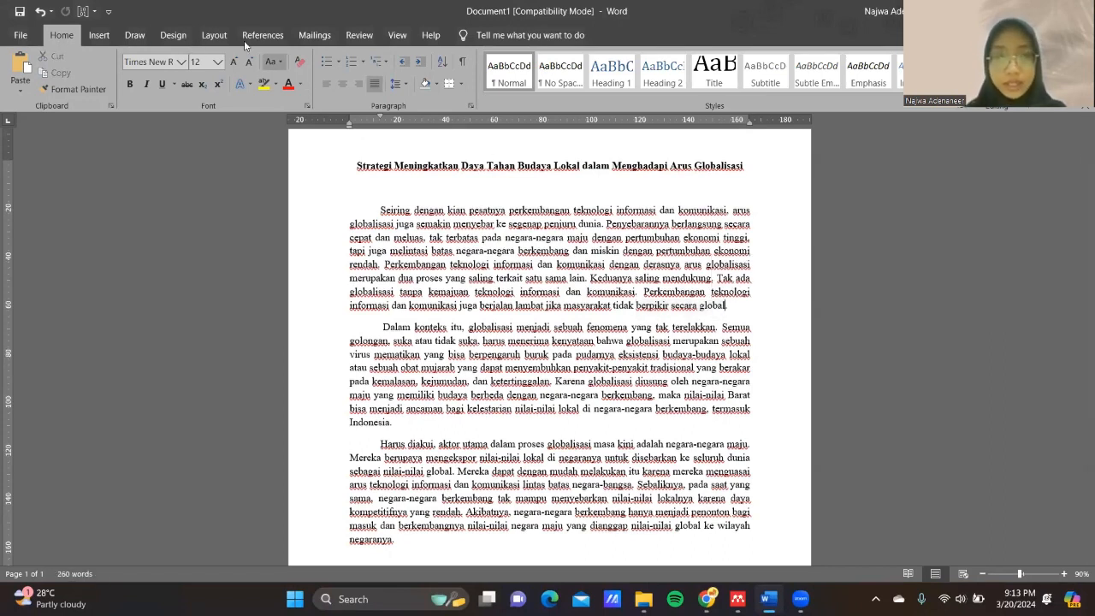
left_click(248, 36)
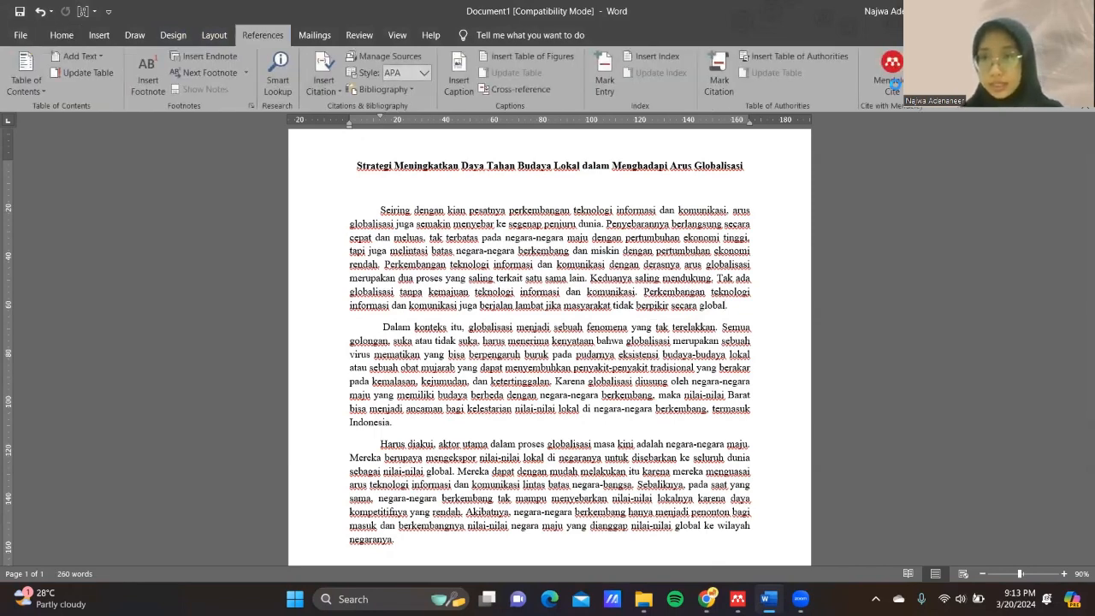
left_click(894, 84)
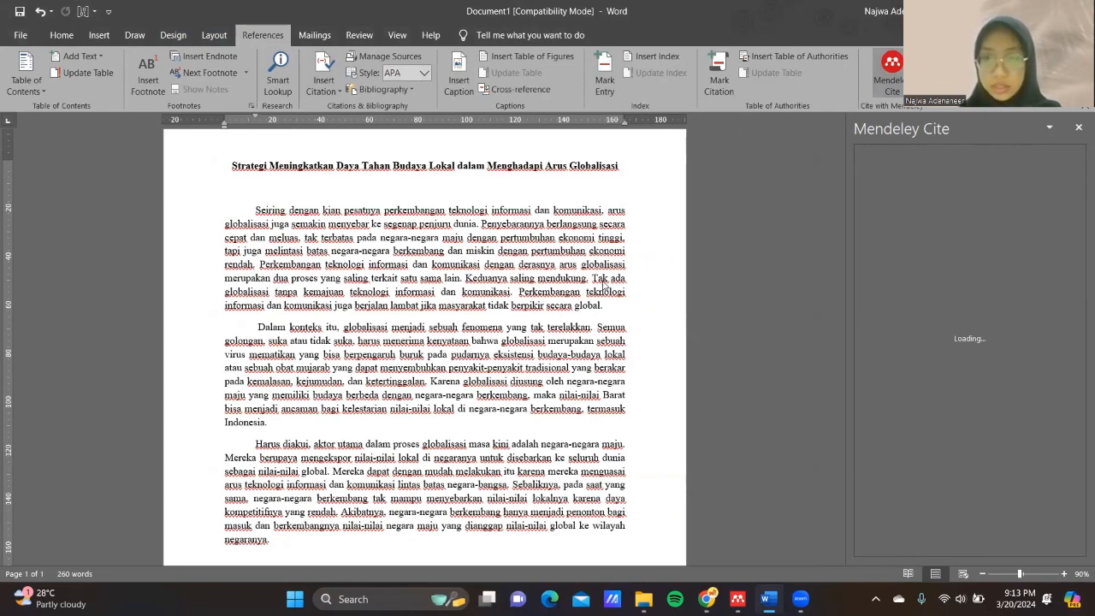
scroll(601, 281, "down", 1)
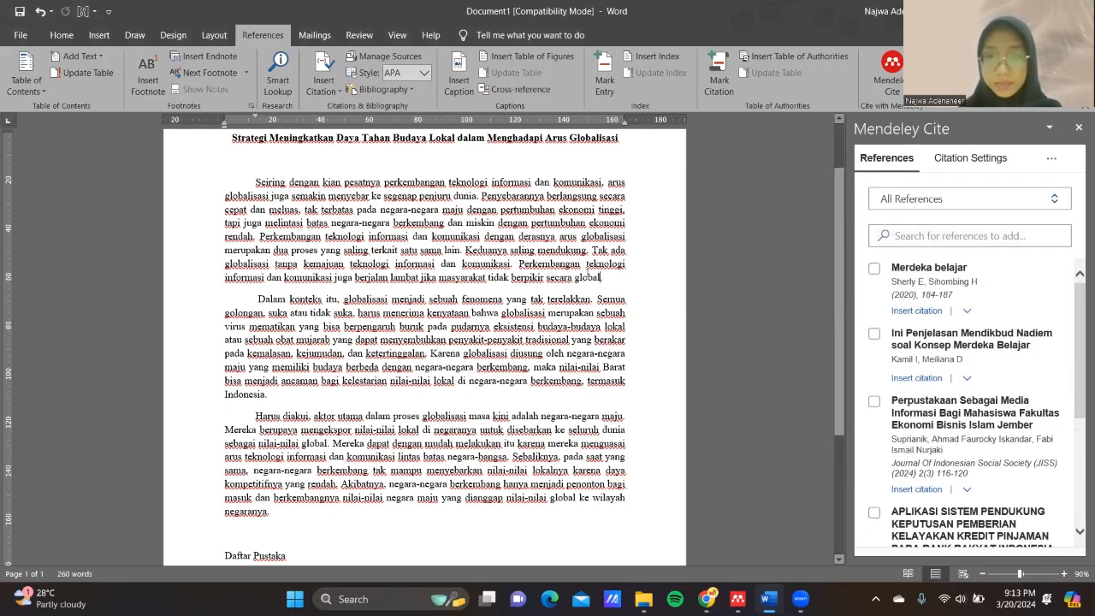
Step: Insert a citation of "Merdeka belajar" at the end of the first paragraph and check its entry under Daftar Pustaka
left_click(874, 271)
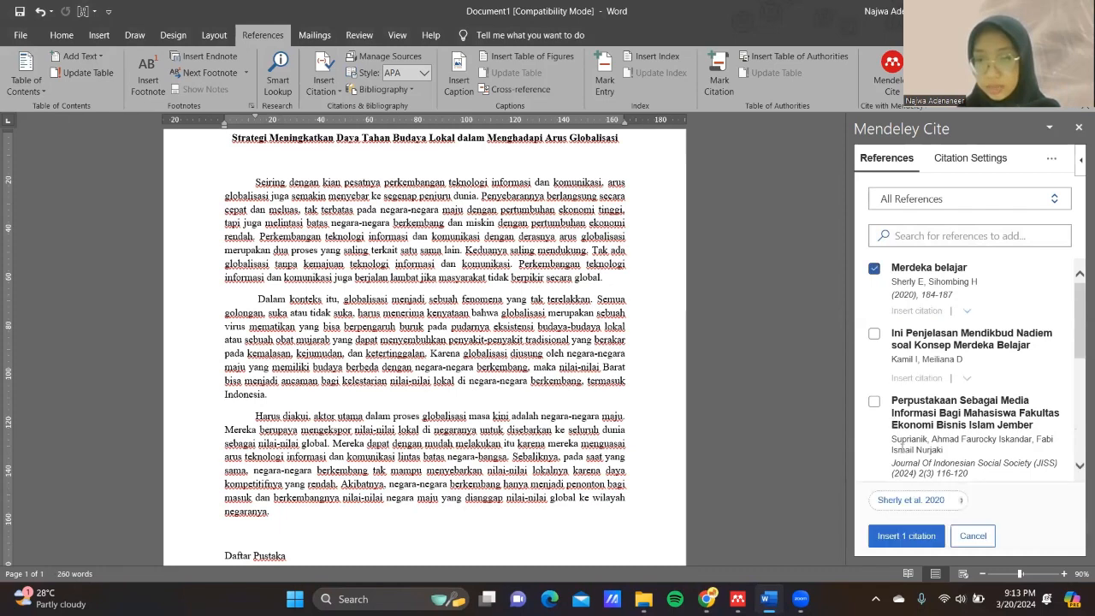
left_click(907, 535)
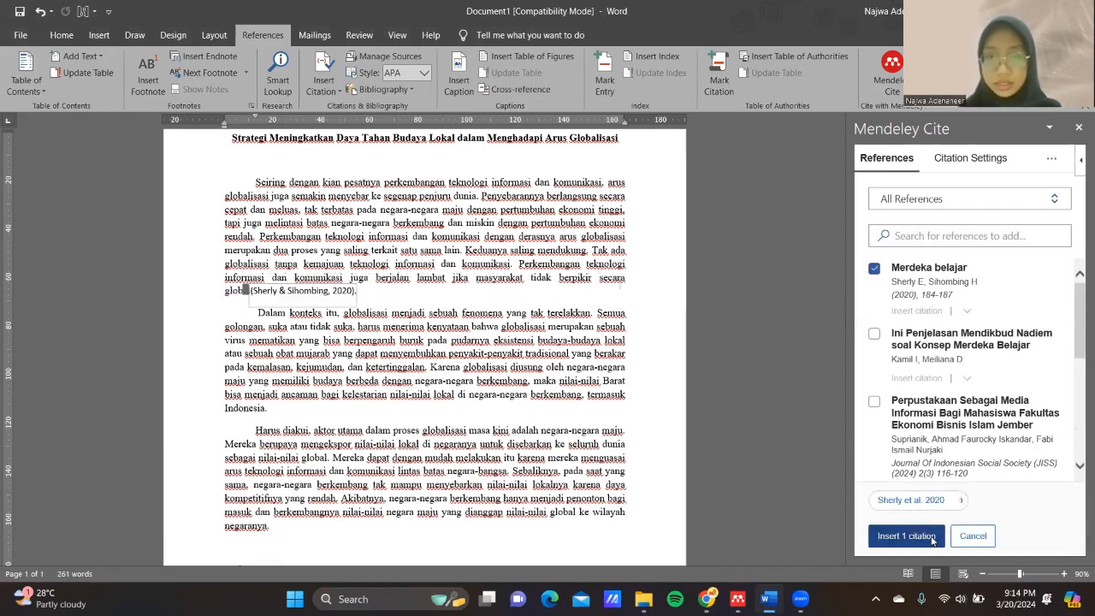
scroll(498, 334, "down", 2)
scroll(270, 226, "down", 1)
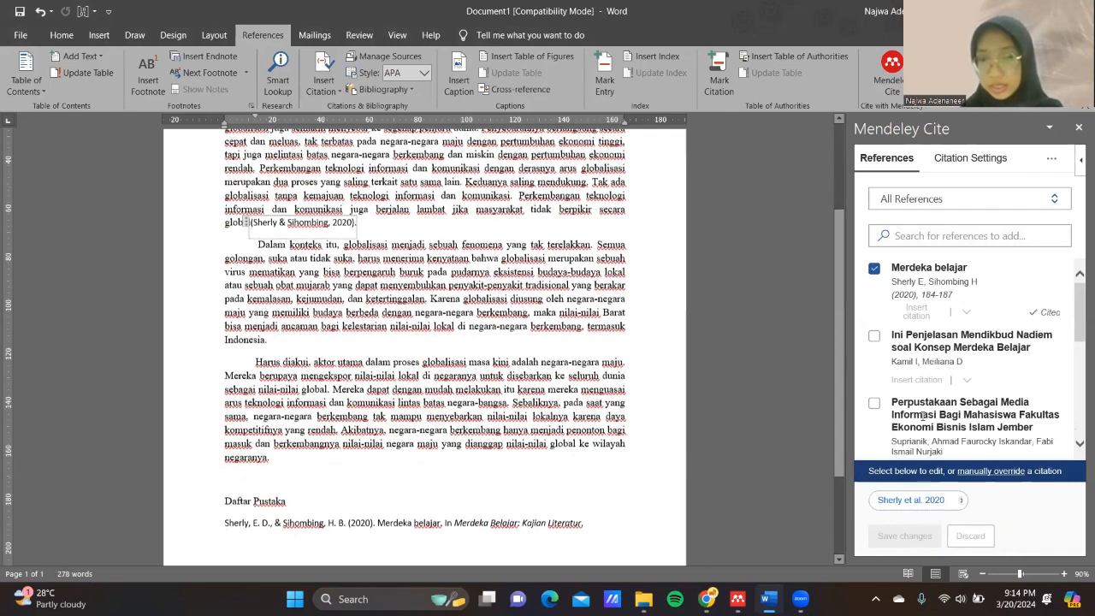
Step: Insert a citation of "Perpustakaan Sebagai Media Informasi Bagi Mahasiswa Fakultas Ekonomi Bisnis Islam Jember" after "ketertinggalan" in the second paragraph
scroll(878, 364, "down", 1)
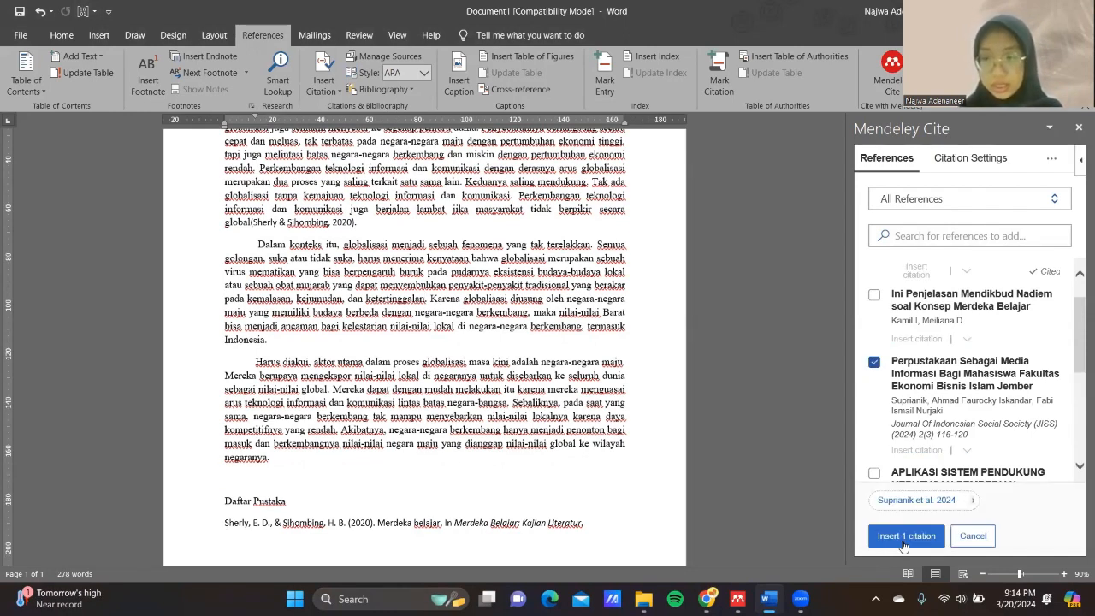
left_click(904, 537)
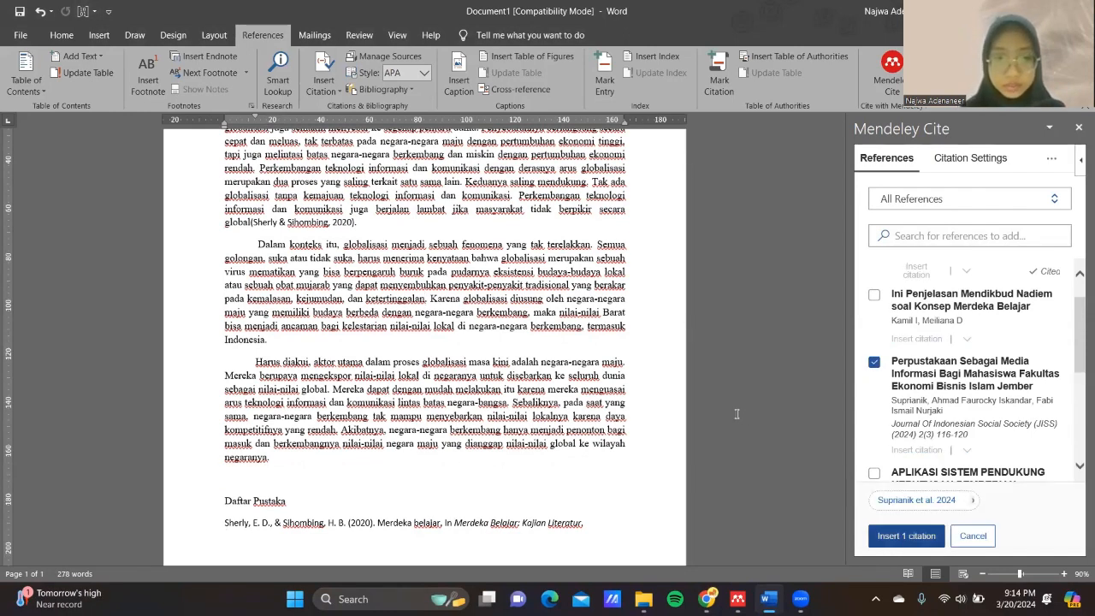
scroll(583, 358, "down", 1)
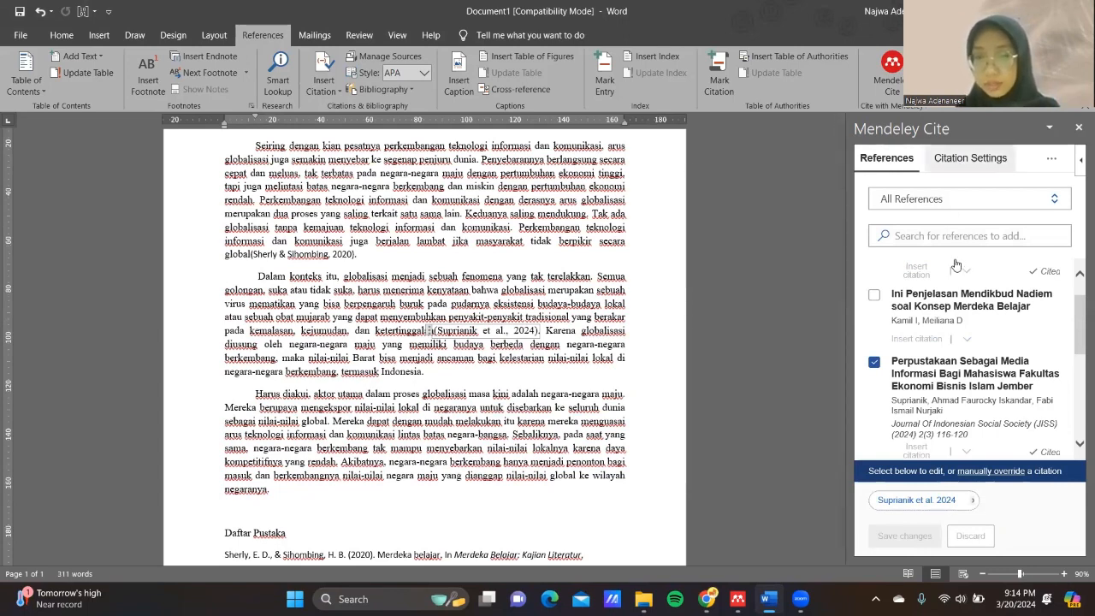
Step: Change the citation style to American Medical Association 11th edition and check the reformatted citations and Daftar Pustaka entries in the document
left_click(970, 157)
left_click(957, 261)
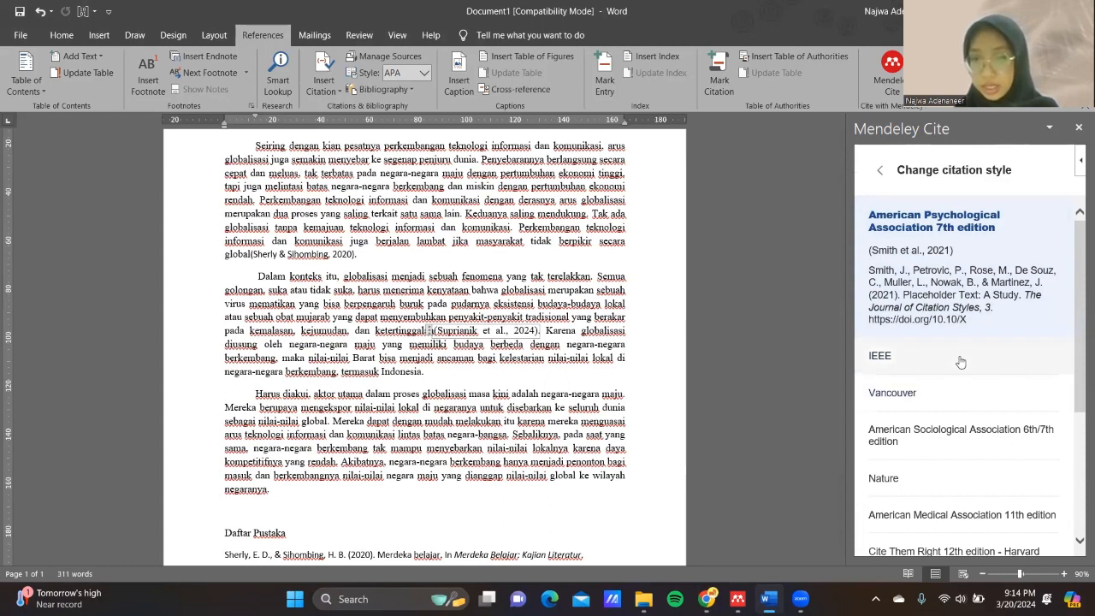
scroll(961, 460, "down", 1)
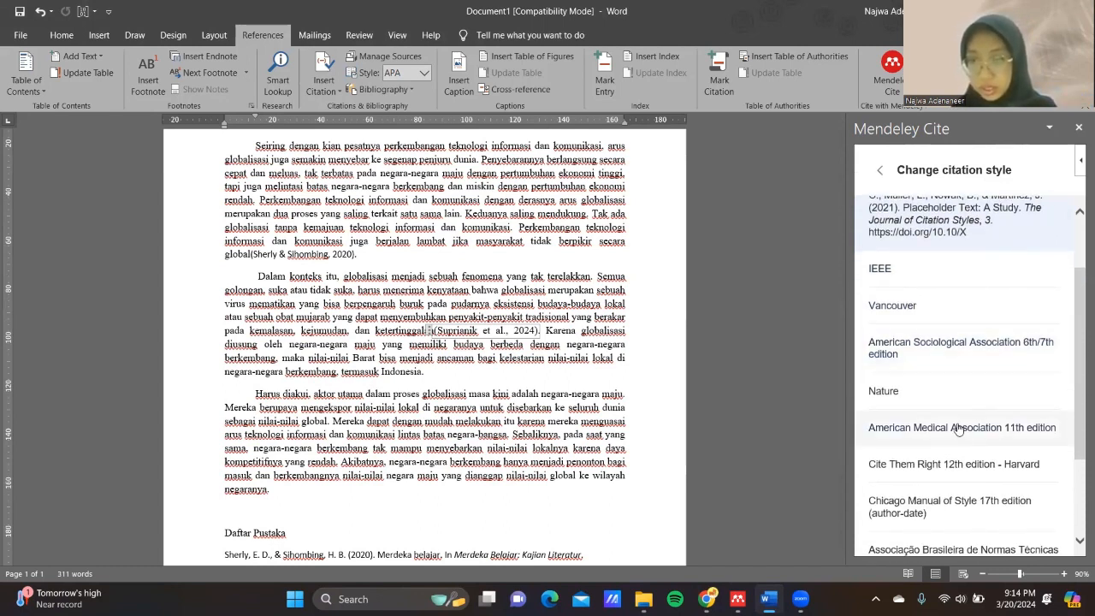
scroll(999, 354, "down", 1)
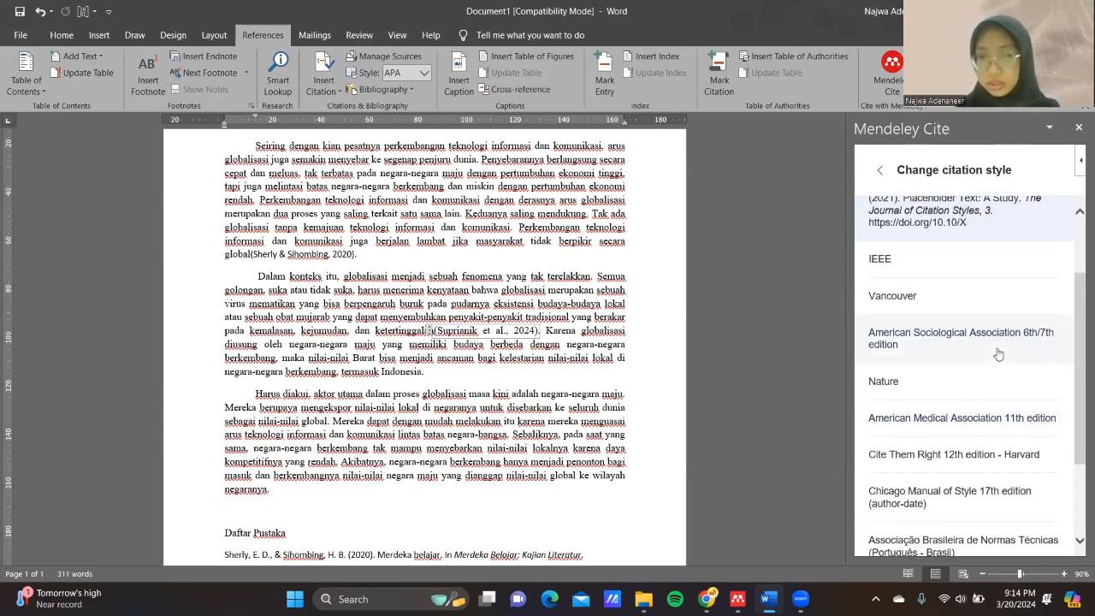
scroll(998, 354, "up", 2)
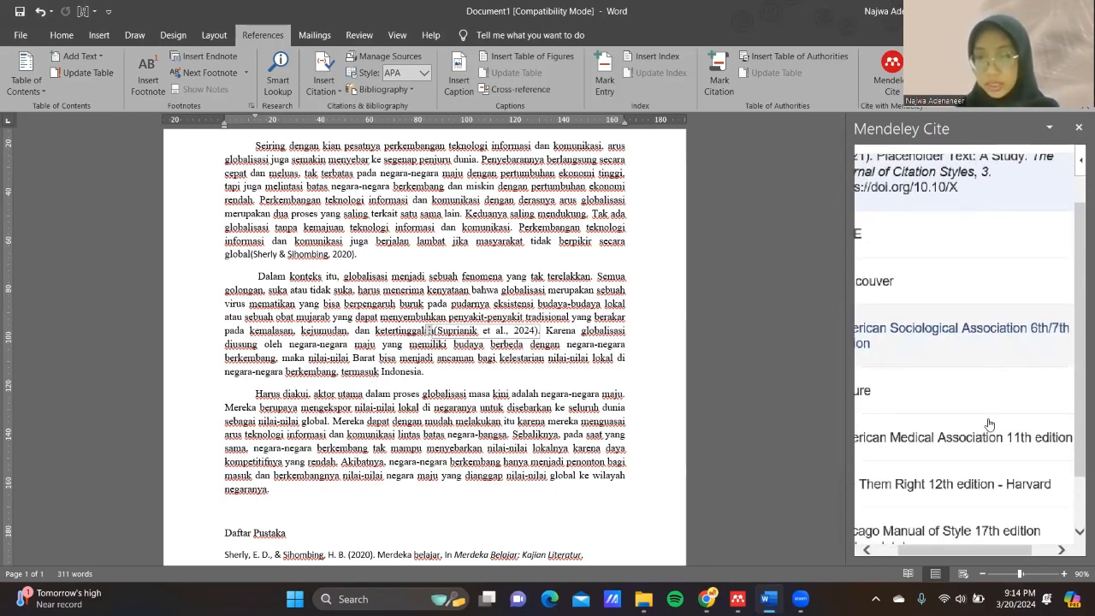
scroll(990, 426, "down", 2)
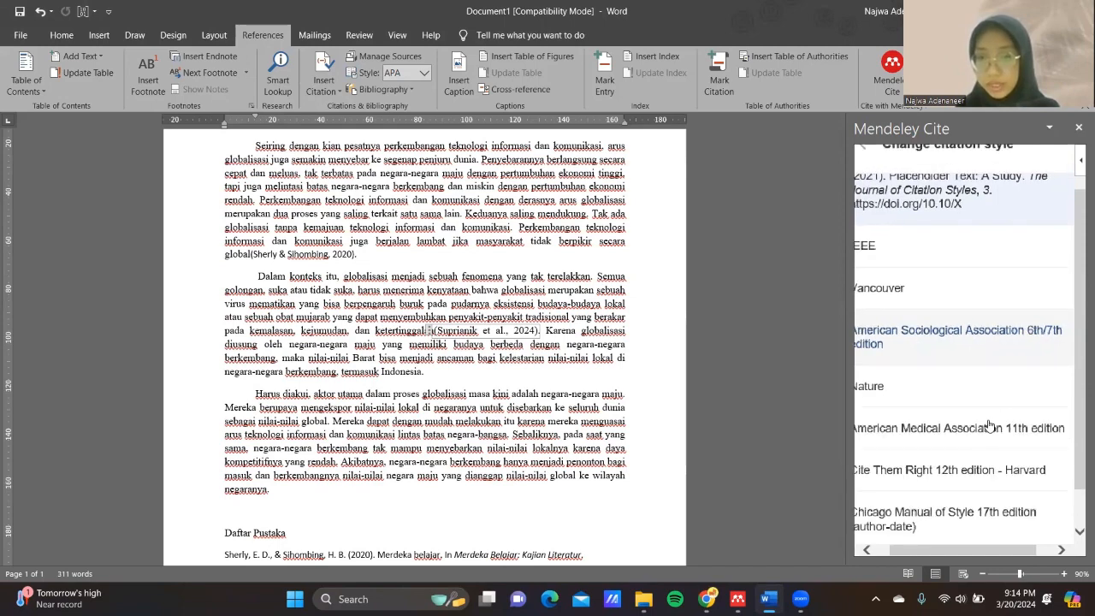
scroll(990, 426, "down", 1)
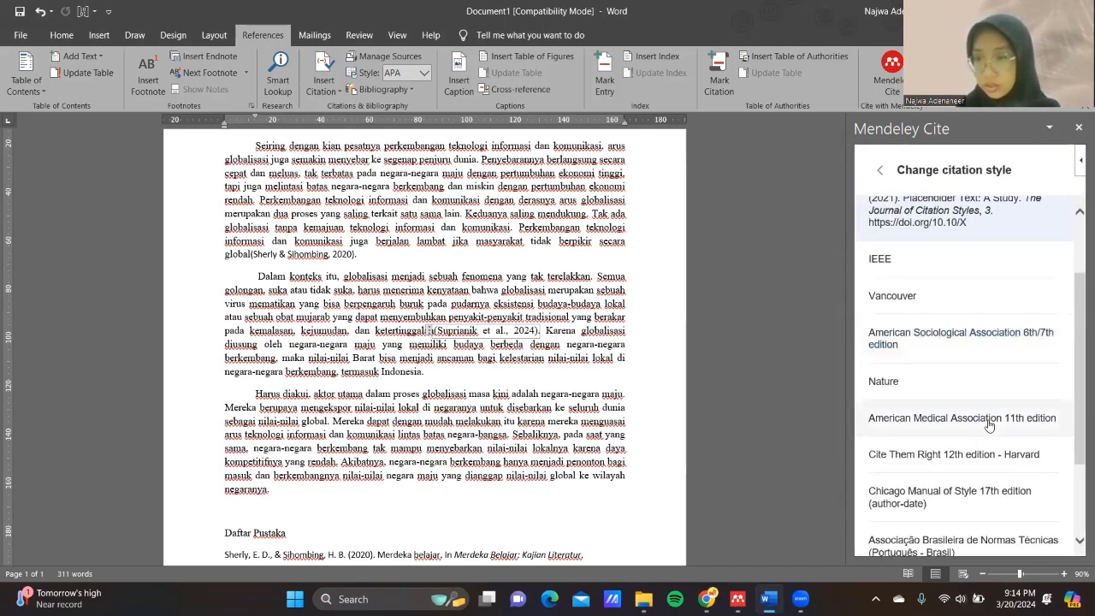
left_click(912, 534)
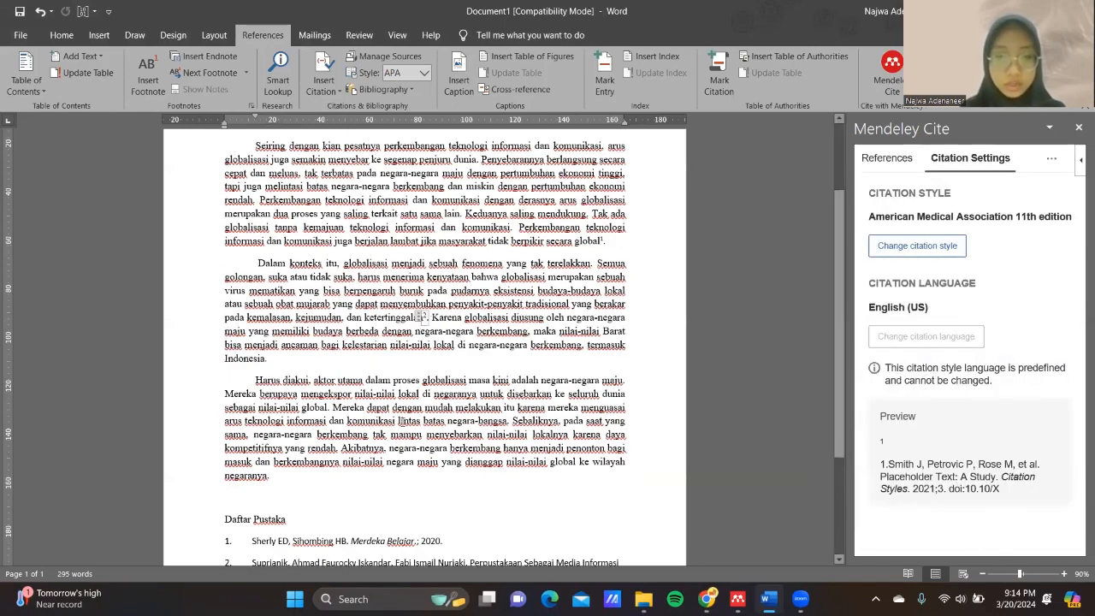
left_click(402, 422)
scroll(442, 449, "down", 1)
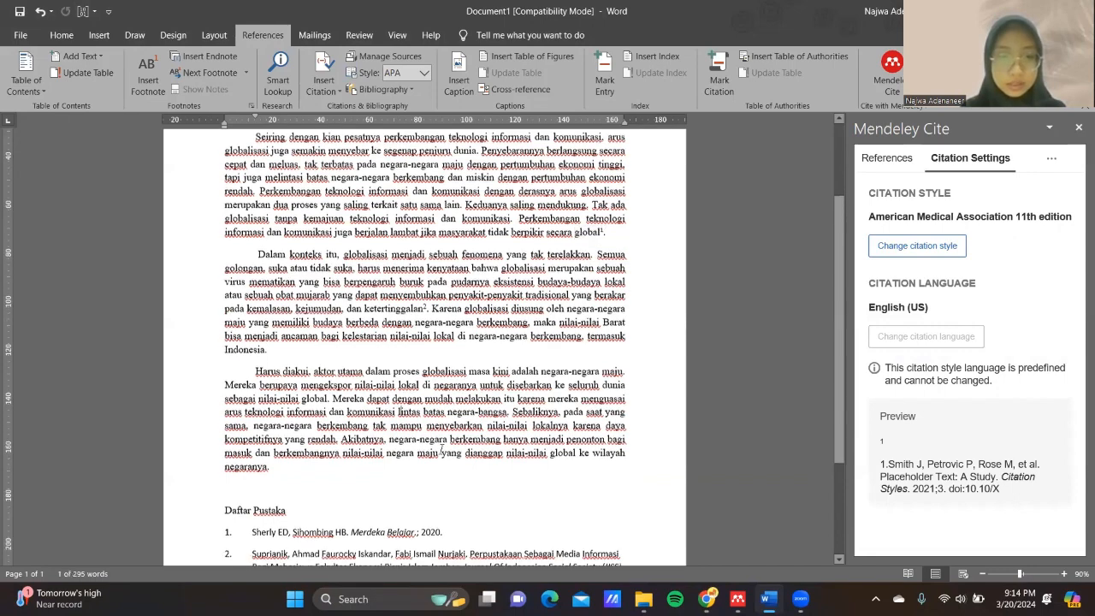
scroll(753, 356, "down", 3)
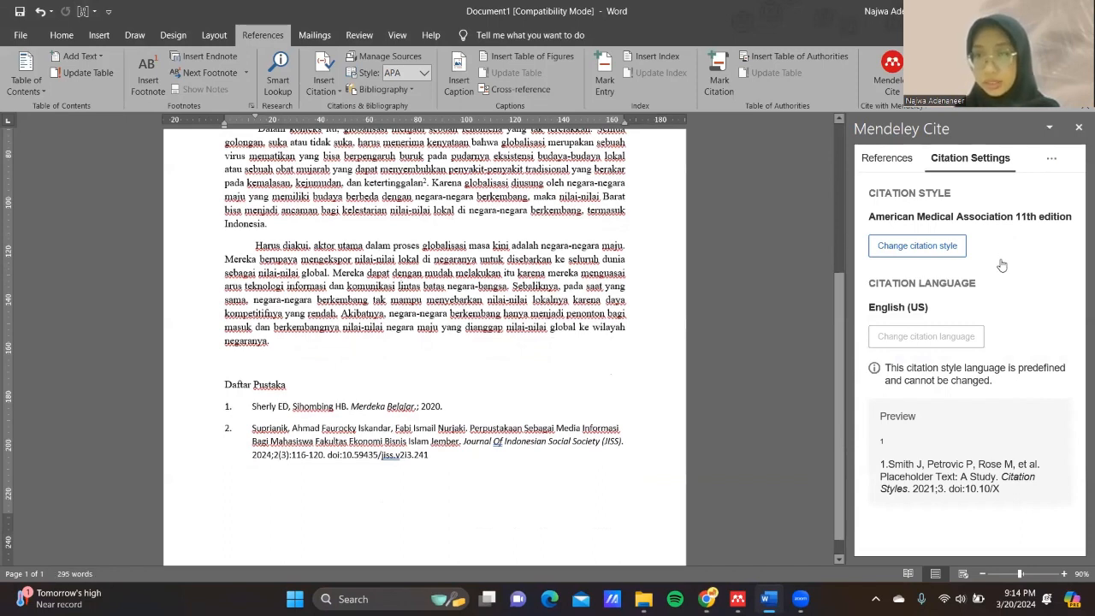
Step: Insert a Mendeley Cite bibliography directly below the Daftar Pustaka heading
left_click(1052, 158)
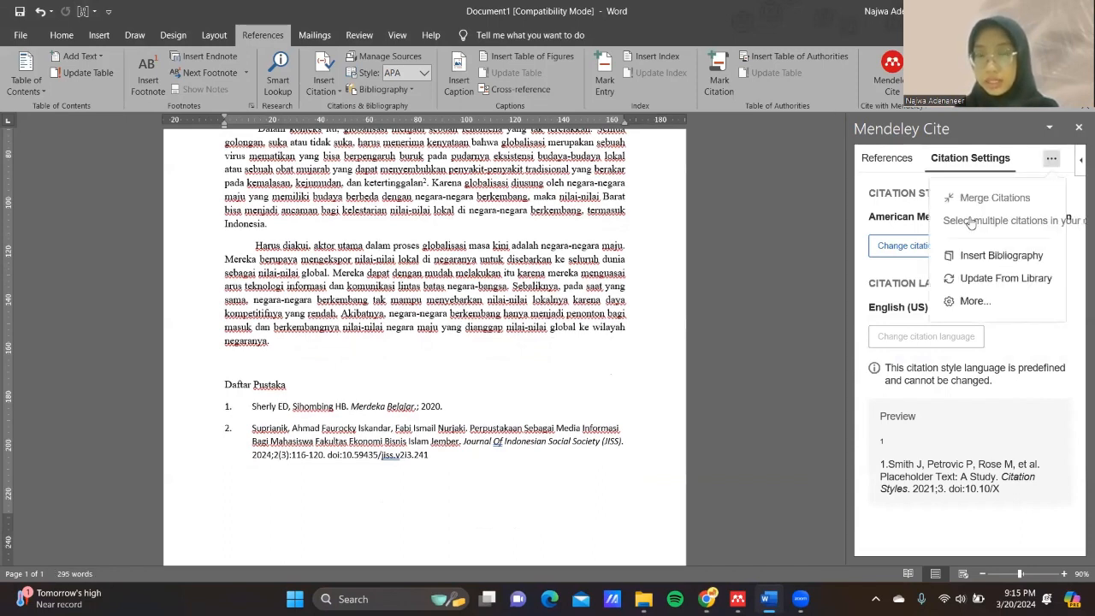
left_click(976, 254)
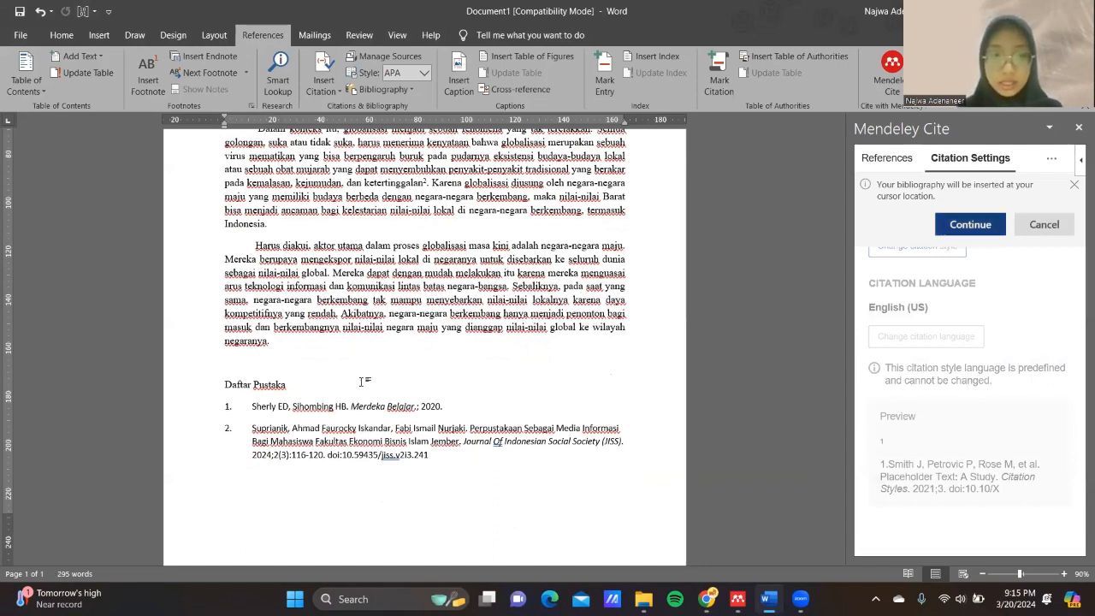
left_click(986, 224)
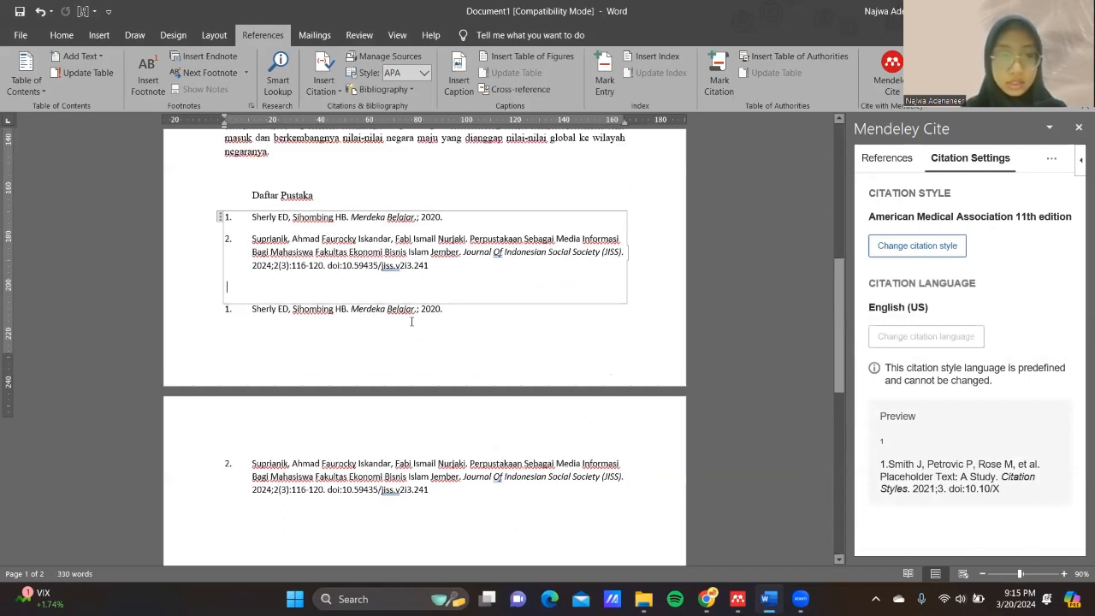
Step: Delete the duplicate second bibliography list below the first one under Daftar Pustaka
scroll(411, 322, "up", 1)
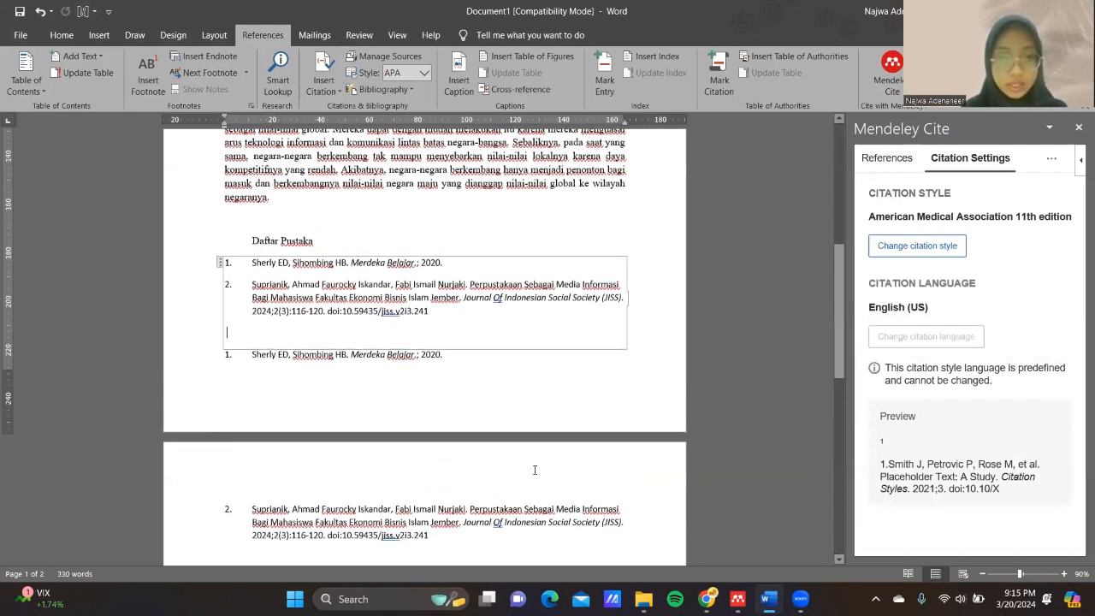
scroll(535, 470, "down", 2)
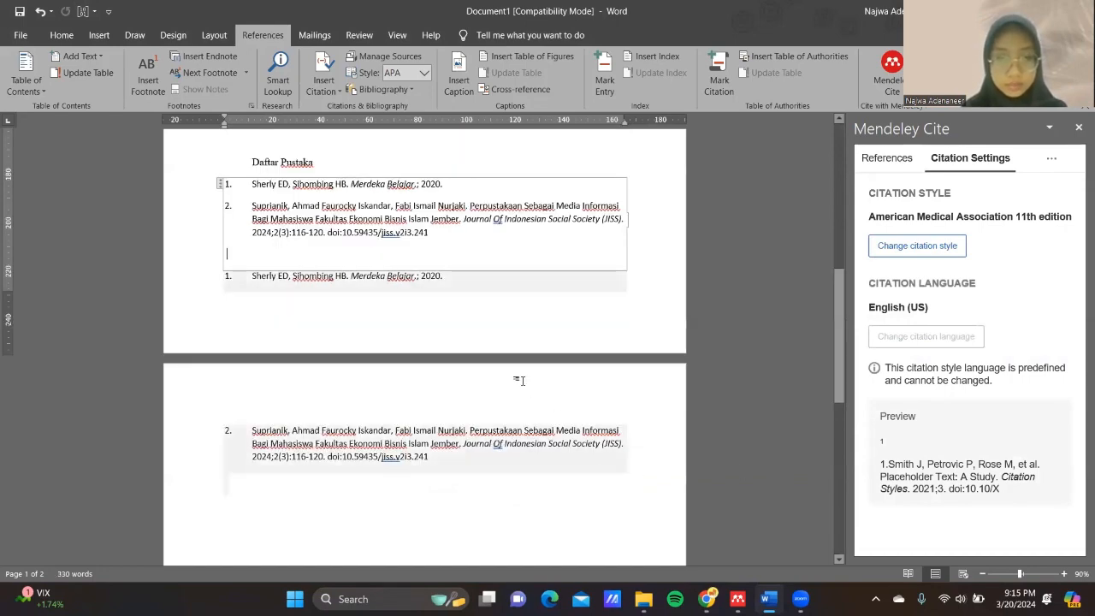
double_click(412, 330)
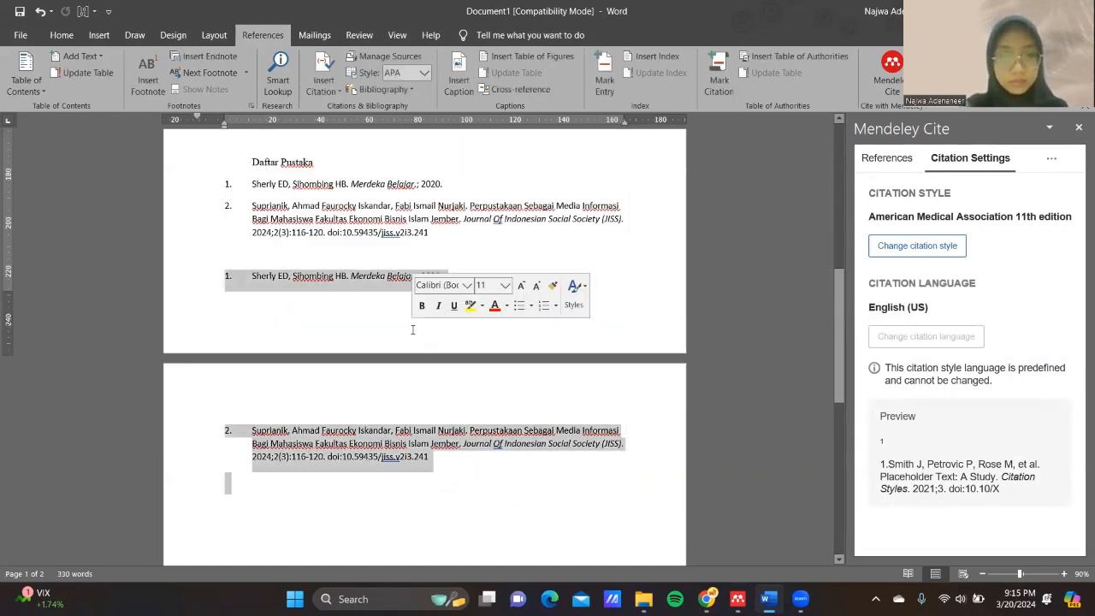
key("BackSpace")
scroll(230, 396, "up", 3)
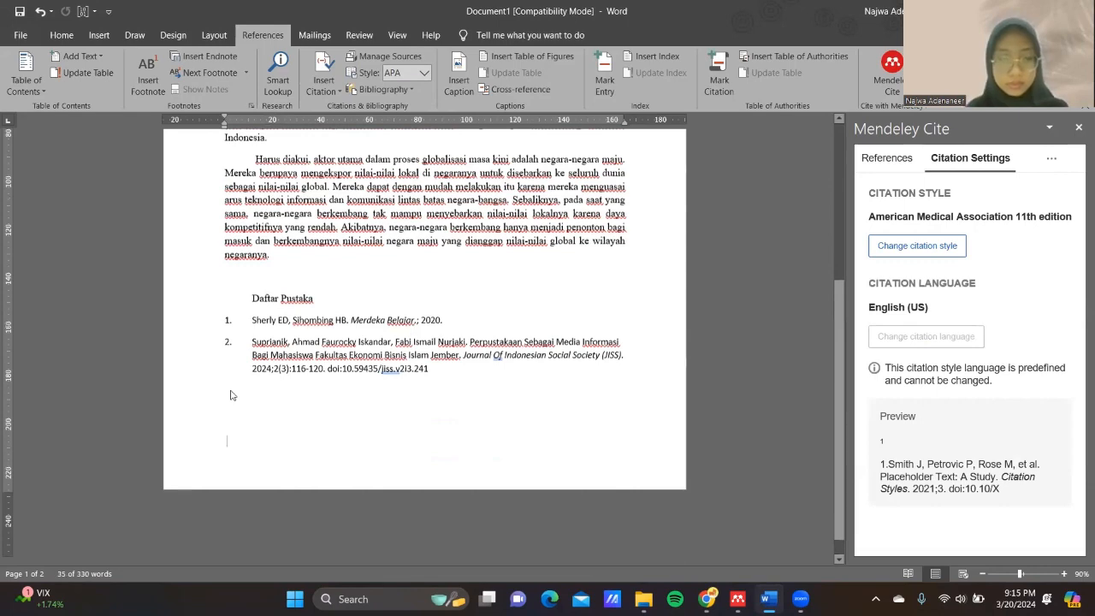
scroll(317, 433, "up", 2)
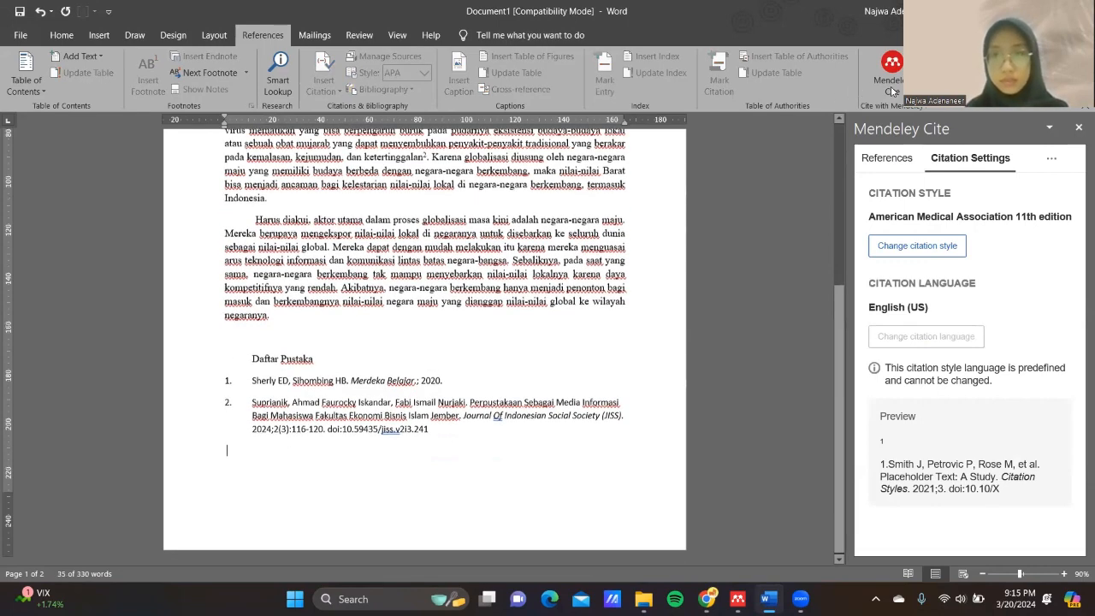